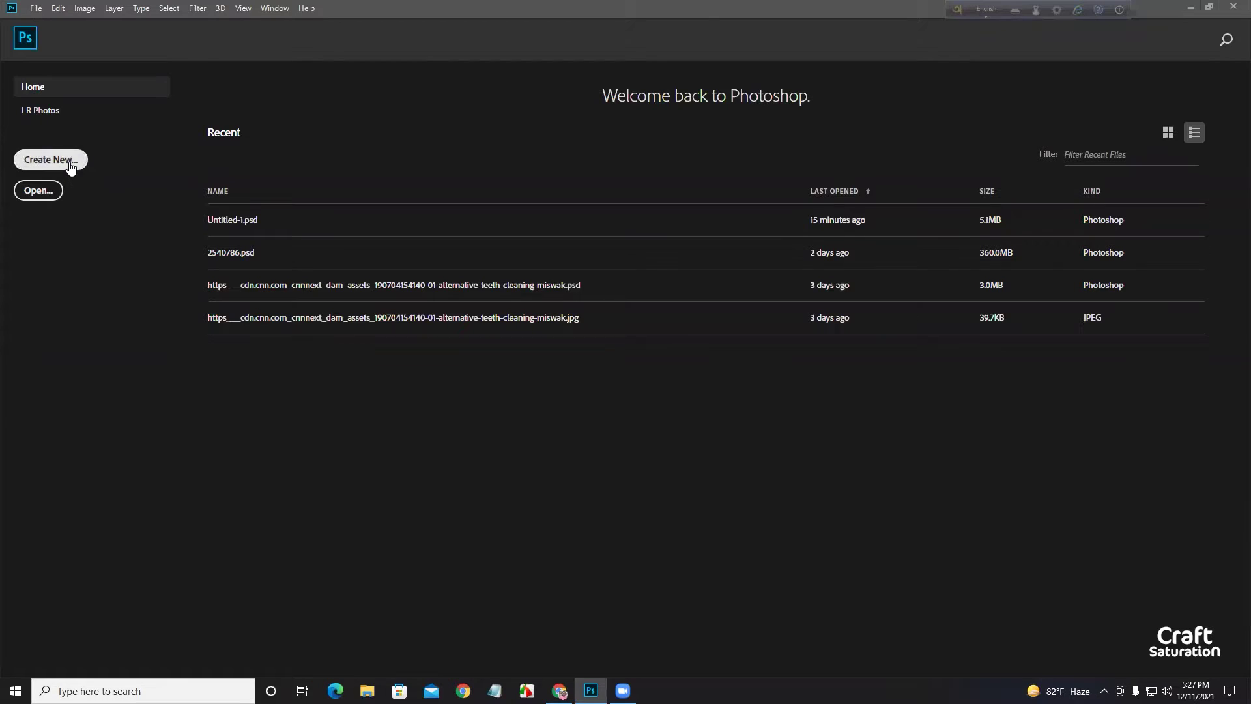
Step: Create a new 1200 × 800 px white document at 300 pixels/inch
click(72, 160)
drag(825, 280, 749, 290)
key(Tab)
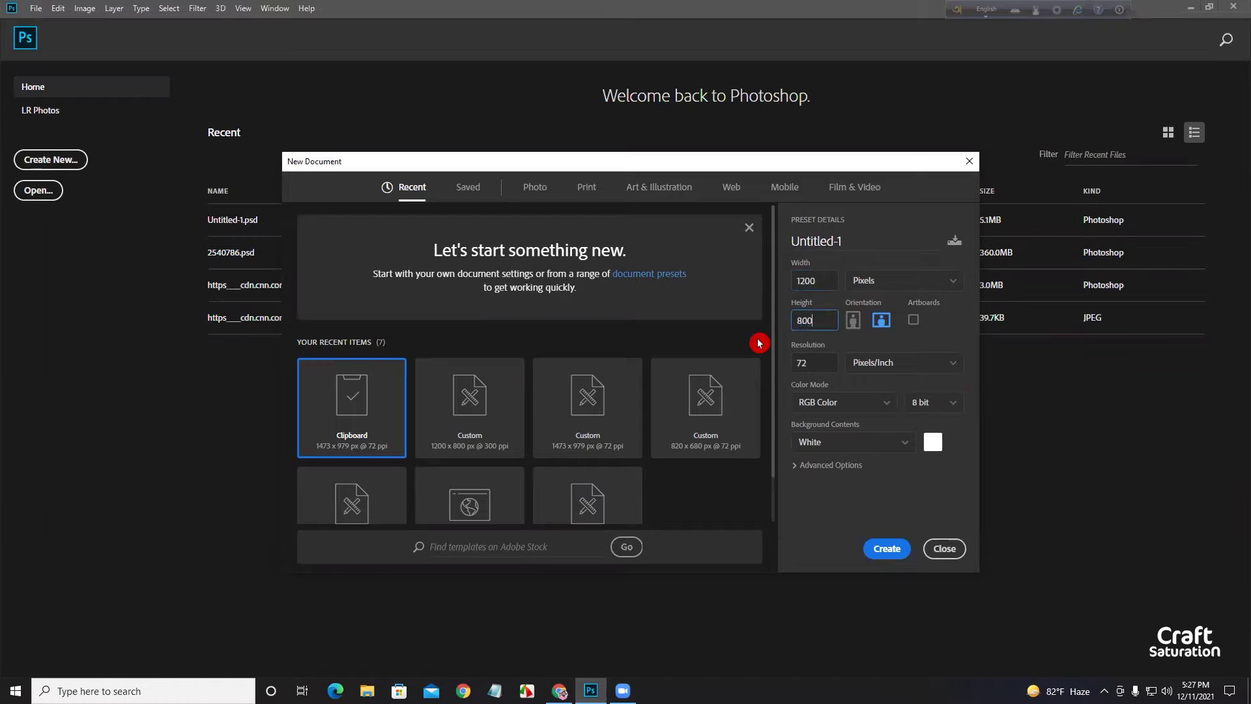
key(Tab)
text(00)
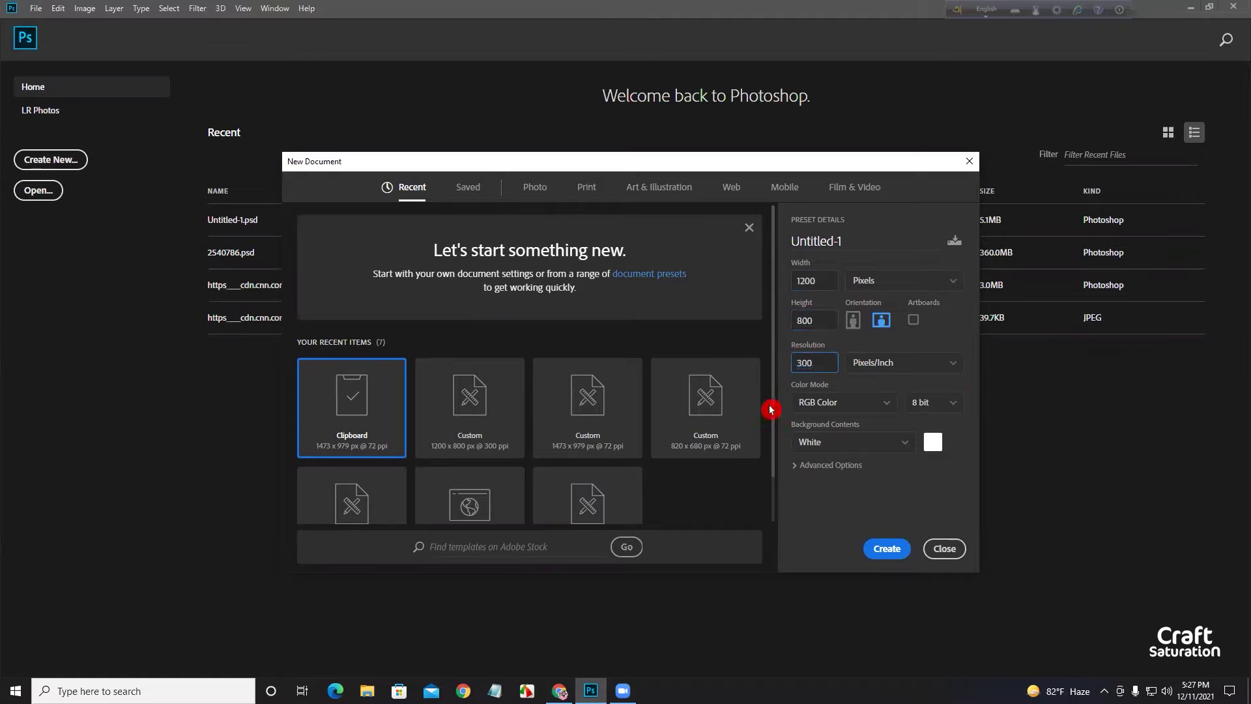
click(887, 551)
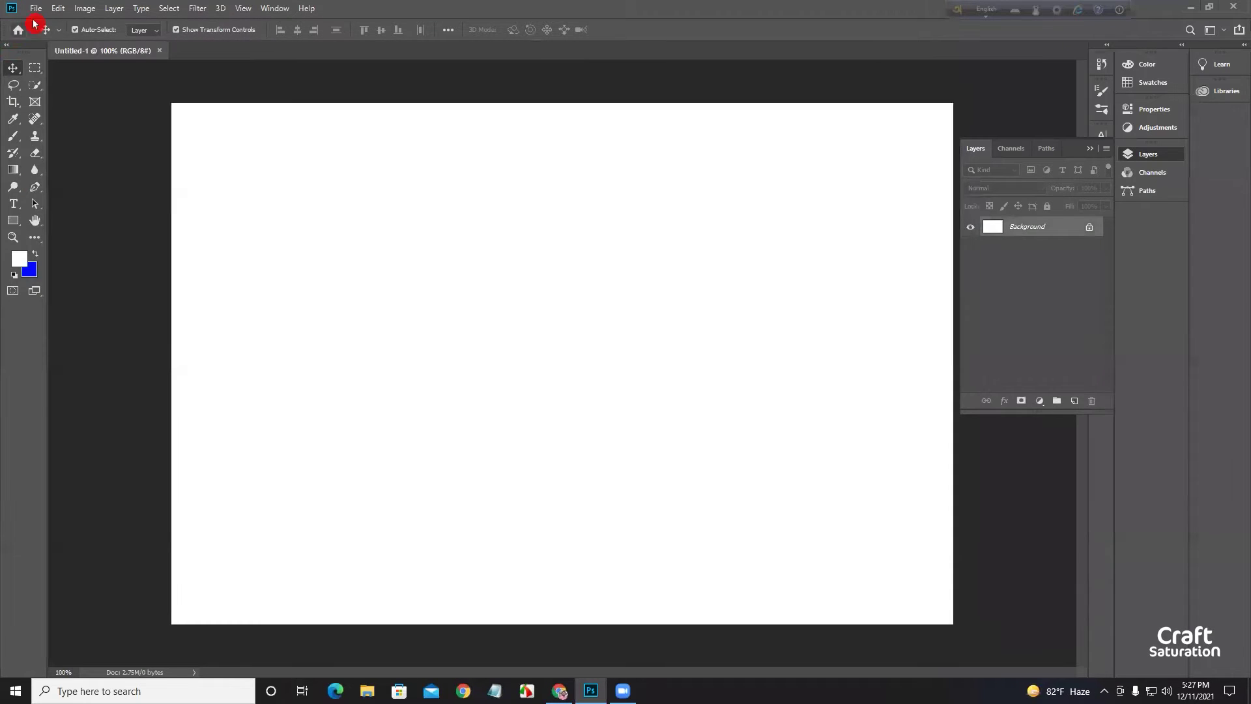
Step: Place the brick wall photo as an embedded layer and scale it to fill the canvas
click(35, 8)
click(60, 254)
click(367, 120)
click(513, 331)
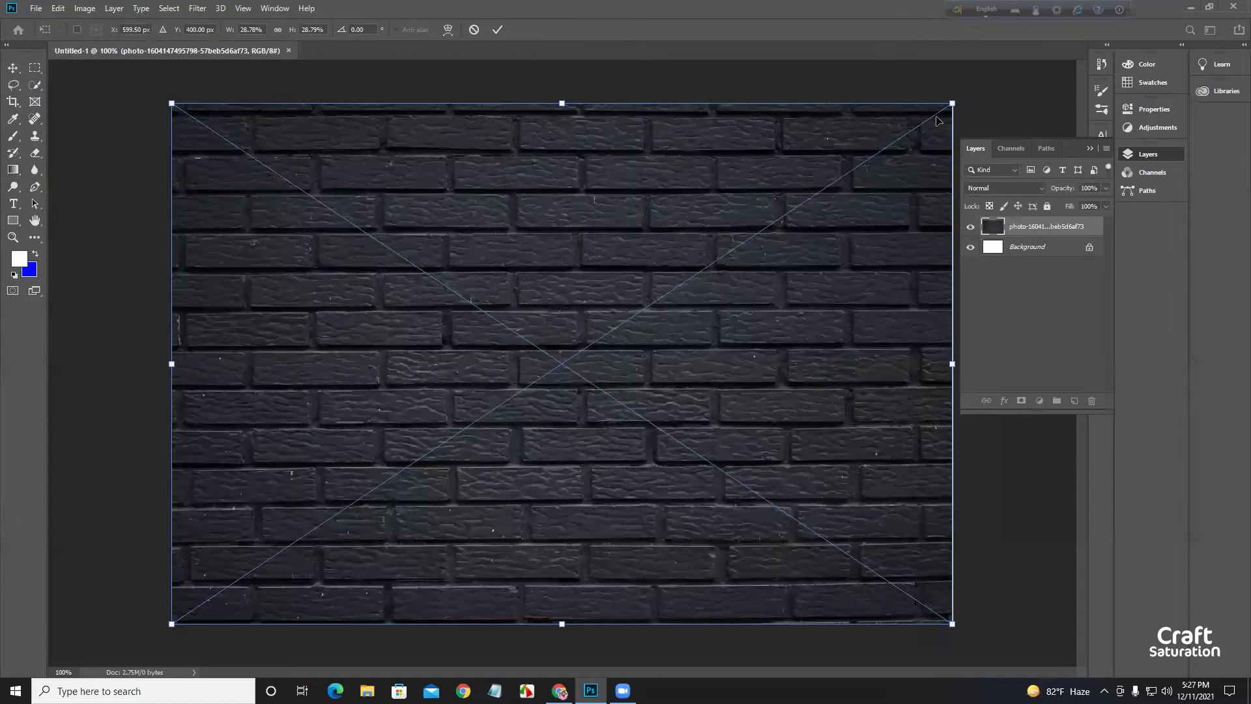
drag(952, 103, 968, 92)
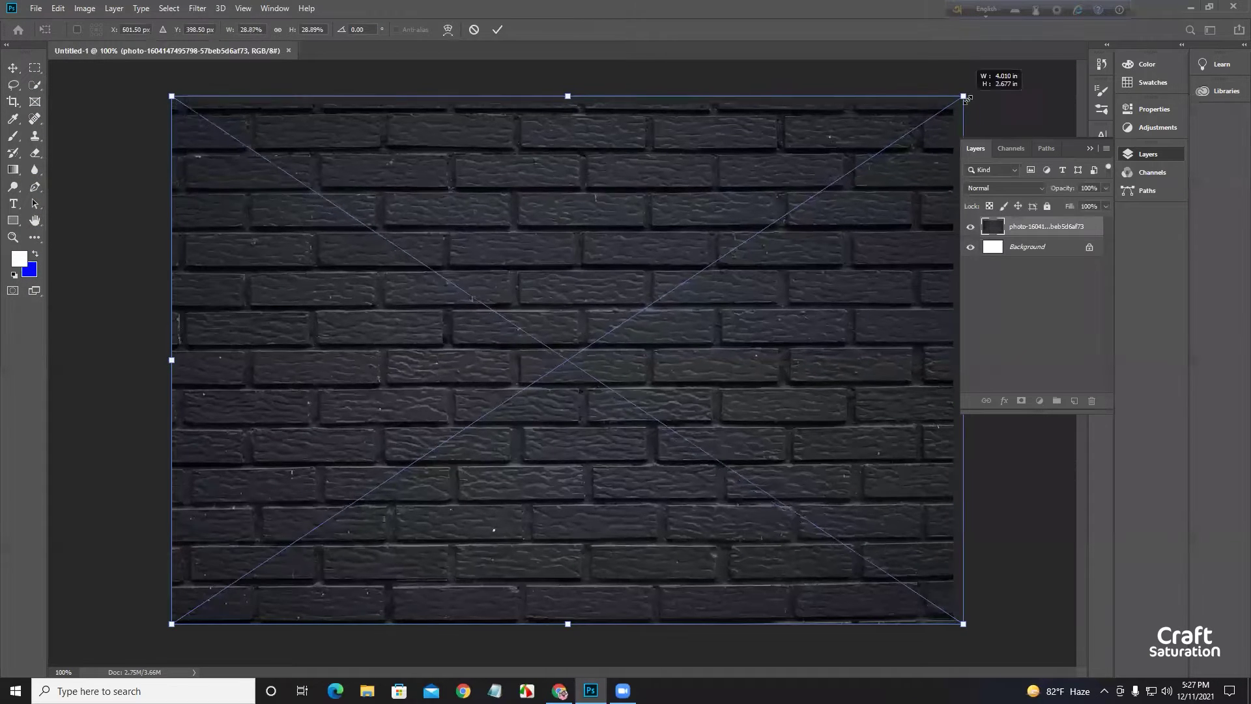
drag(171, 623, 162, 630)
click(497, 29)
Step: Soften the brick photo with a Gaussian Blur of radius 3
click(194, 9)
mouse_move(205, 156)
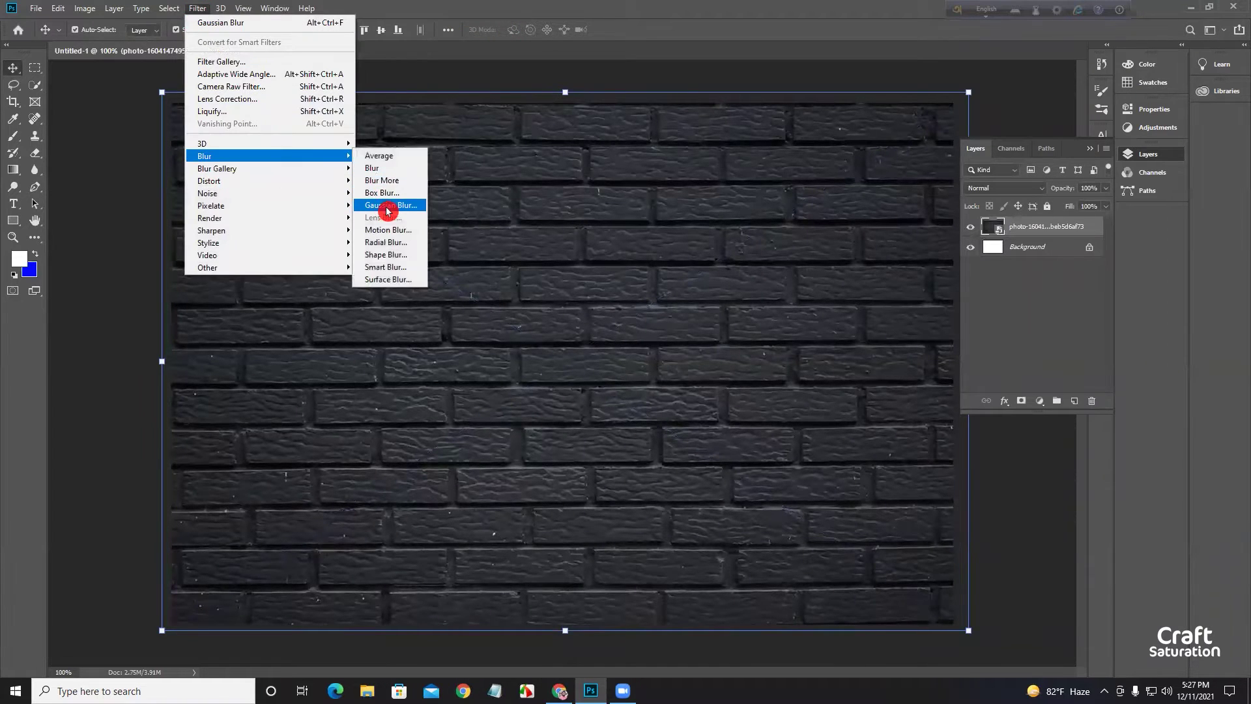
click(388, 206)
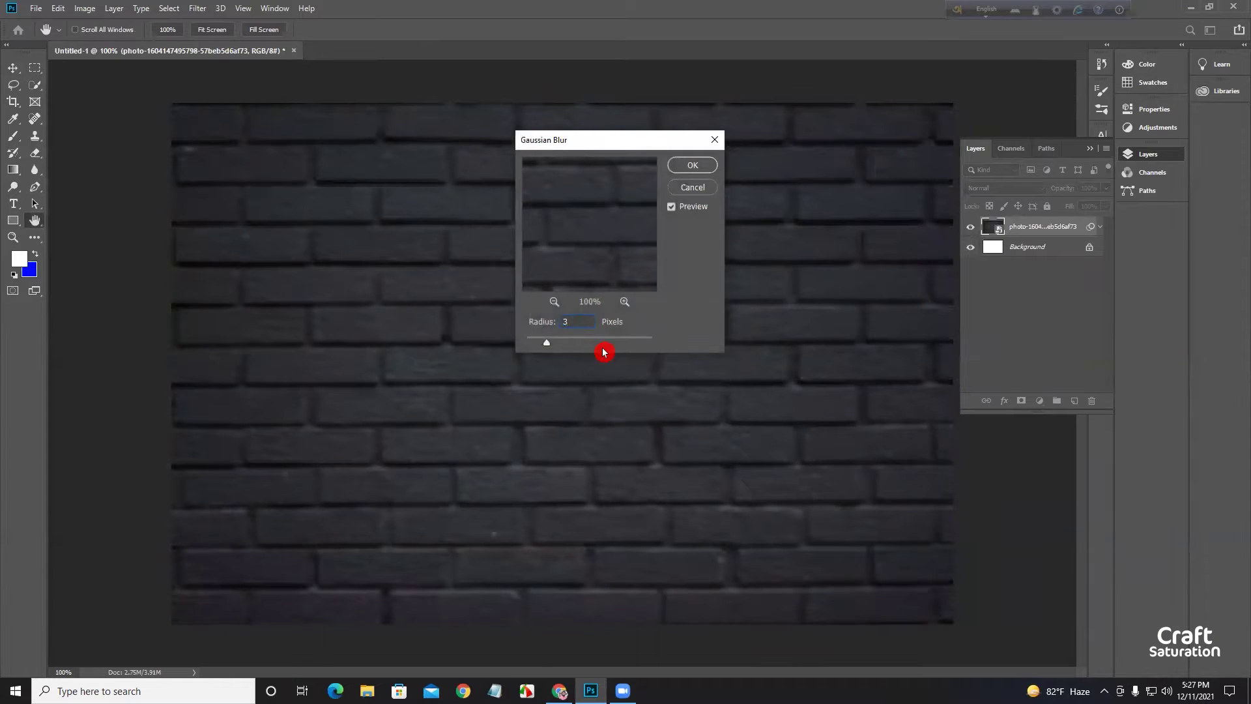
click(692, 167)
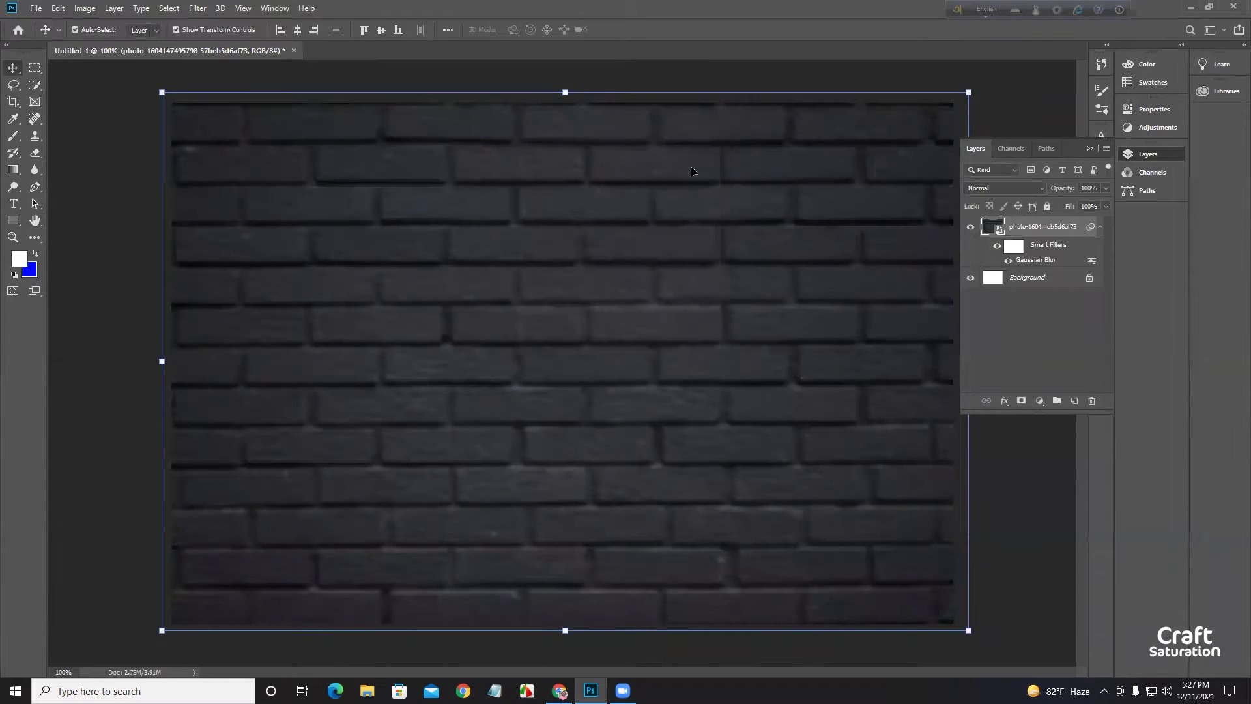
Step: Add the white Times New Roman Bold text GOLD near the canvas centre
key(t)
click(430, 350)
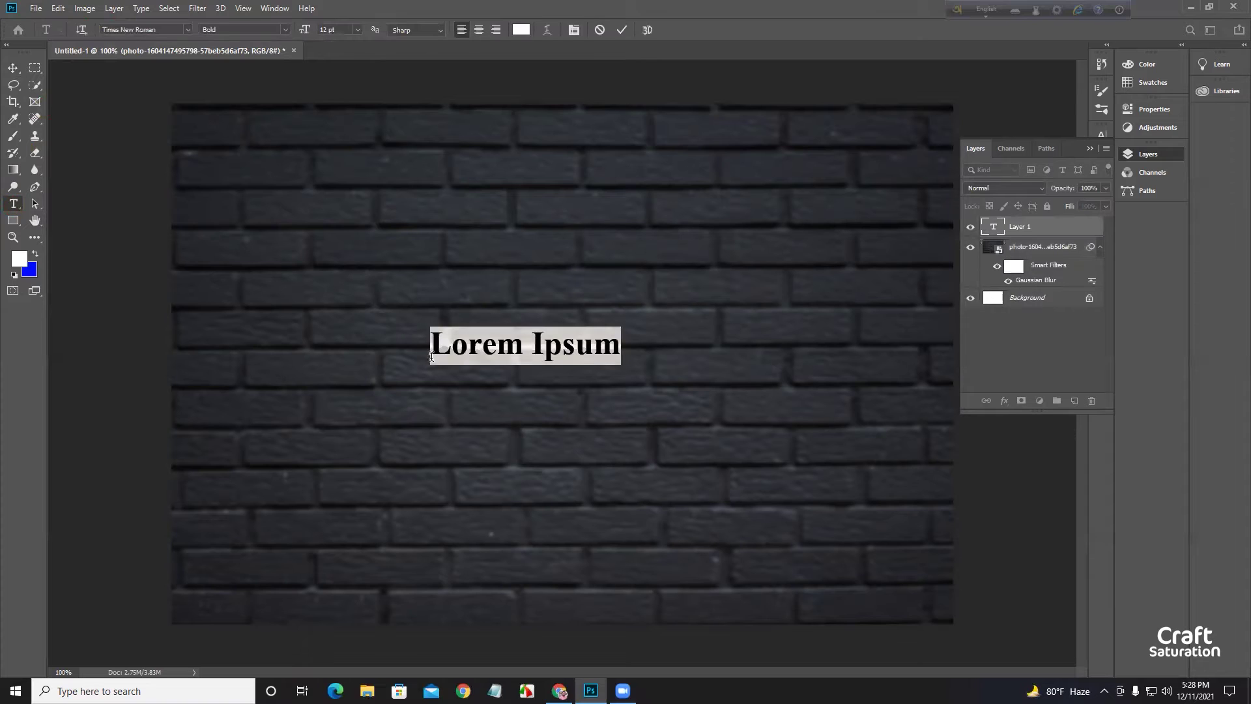
text(GOLD)
click(625, 35)
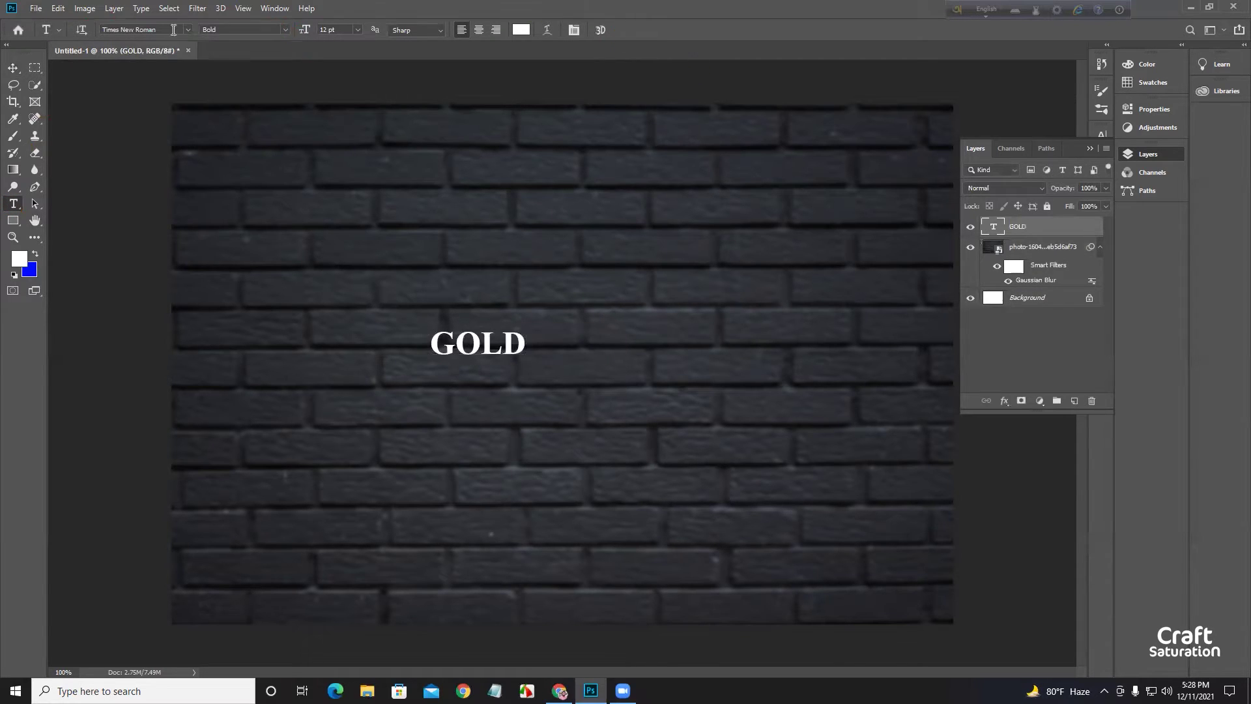
click(122, 33)
Step: Scale GOLD up large and centre it on the brick wall
click(13, 68)
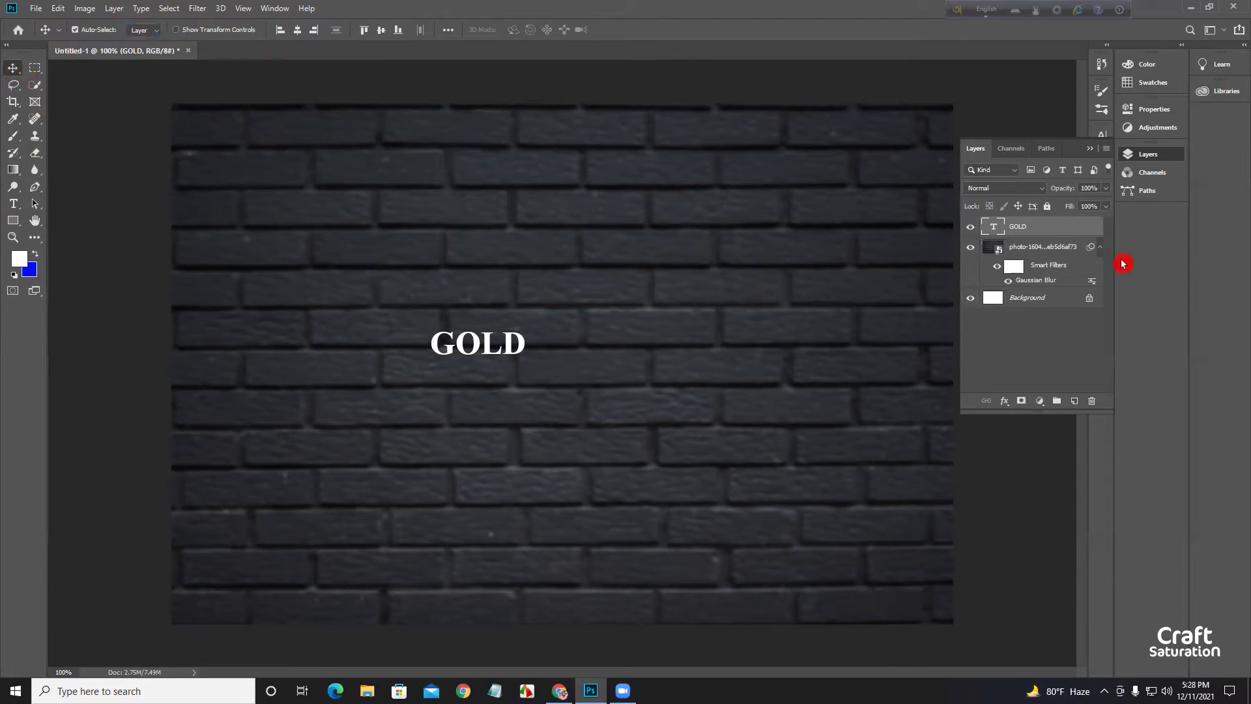
key(ctrl+t)
mouse_move(527, 328)
mouse_down()
mouse_move(788, 179)
mouse_move(877, 188)
mouse_up()
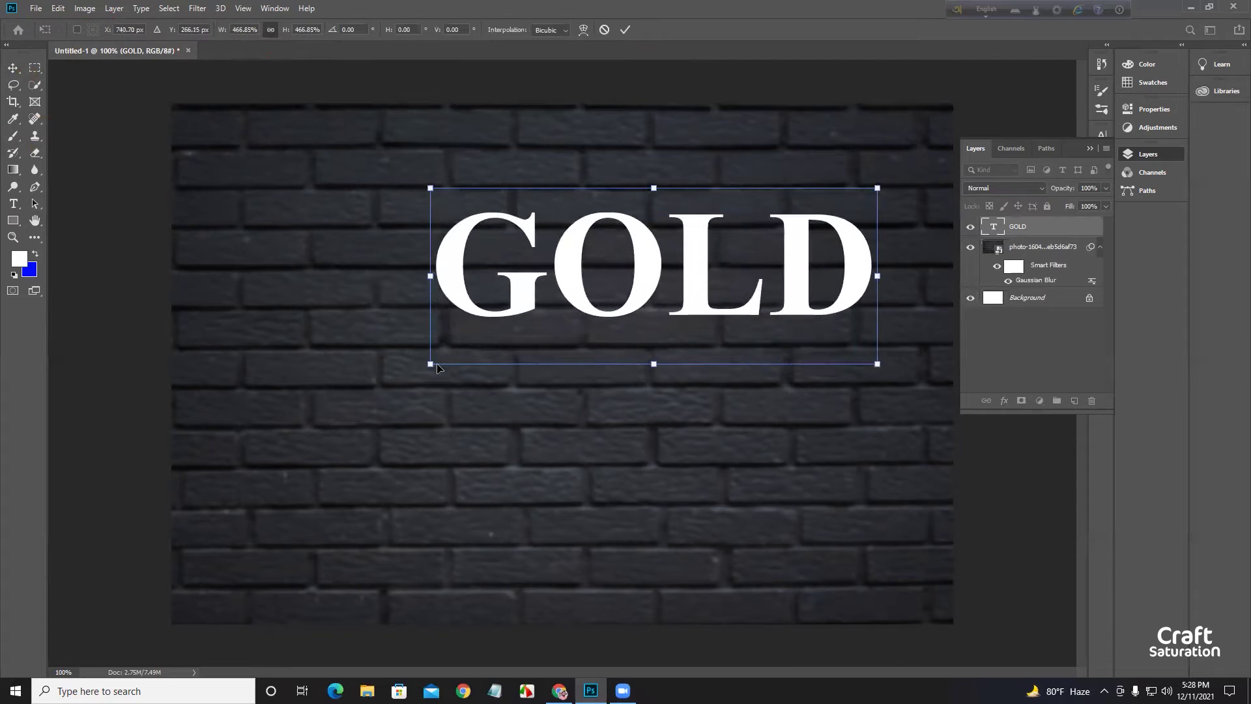
drag(413, 376, 349, 410)
drag(589, 323, 580, 412)
click(625, 30)
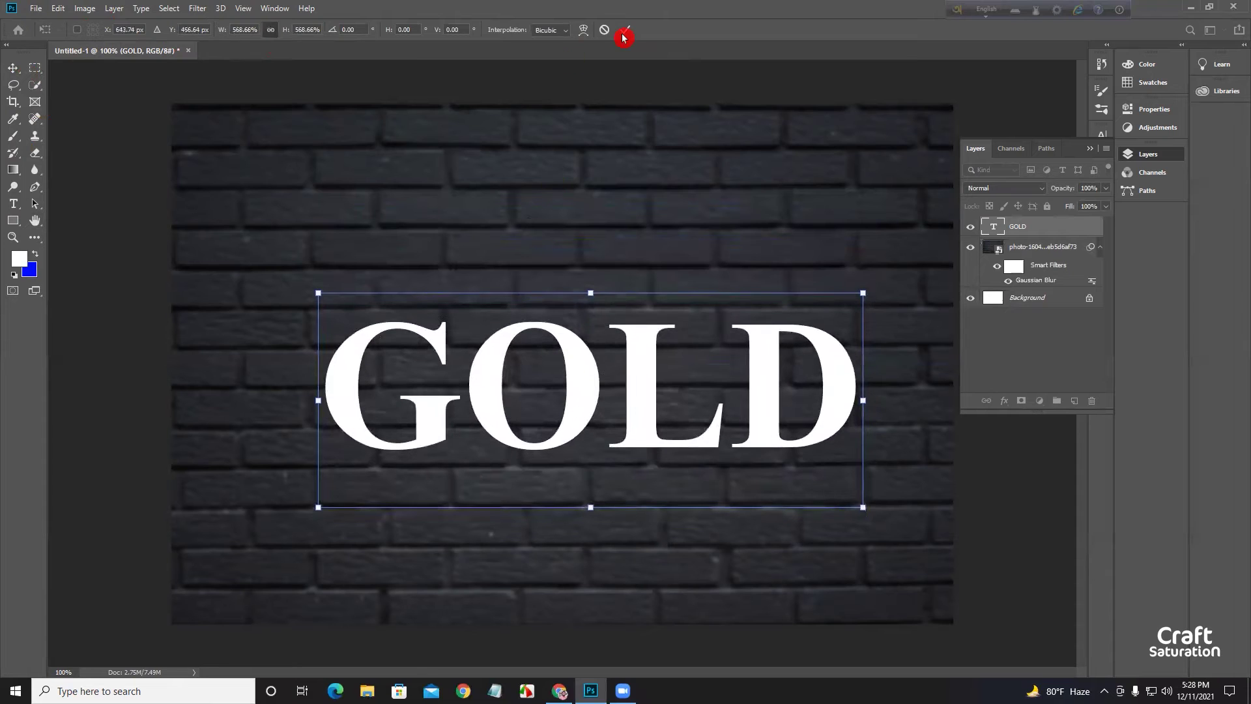
double_click(1041, 227)
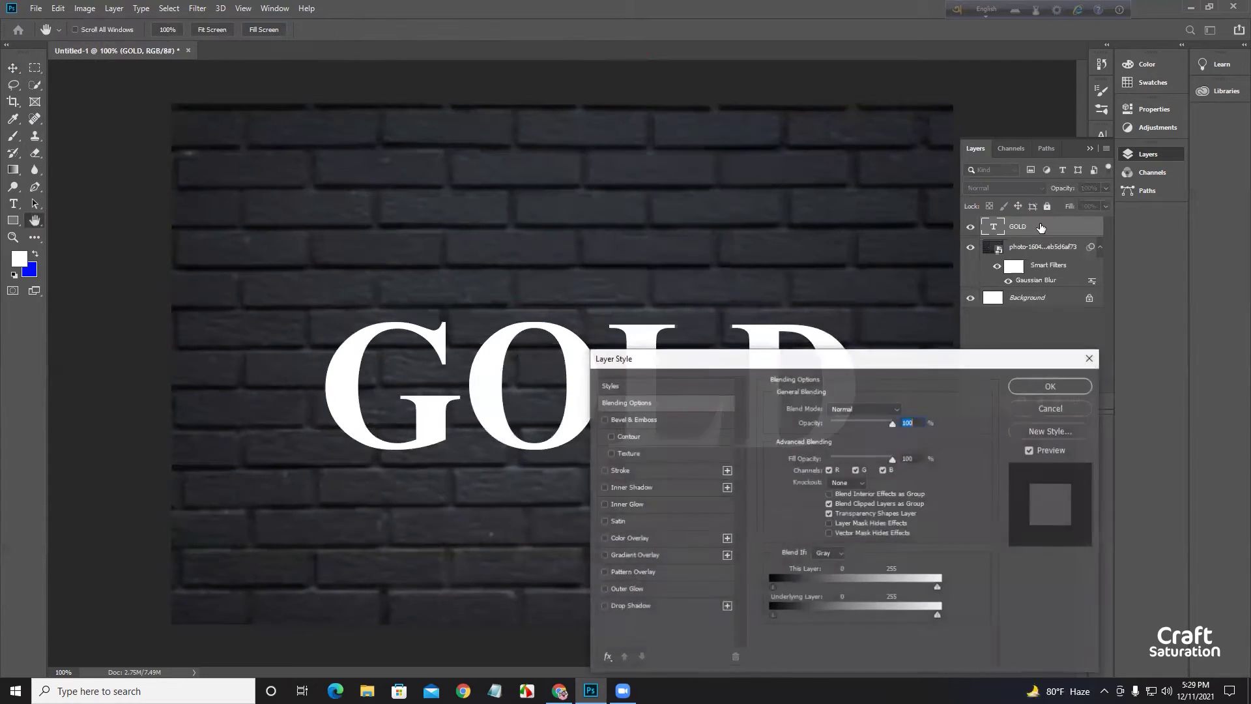
Step: Add a Gradient Overlay to GOLD and make its left stop a deep yellow
drag(835, 358, 802, 287)
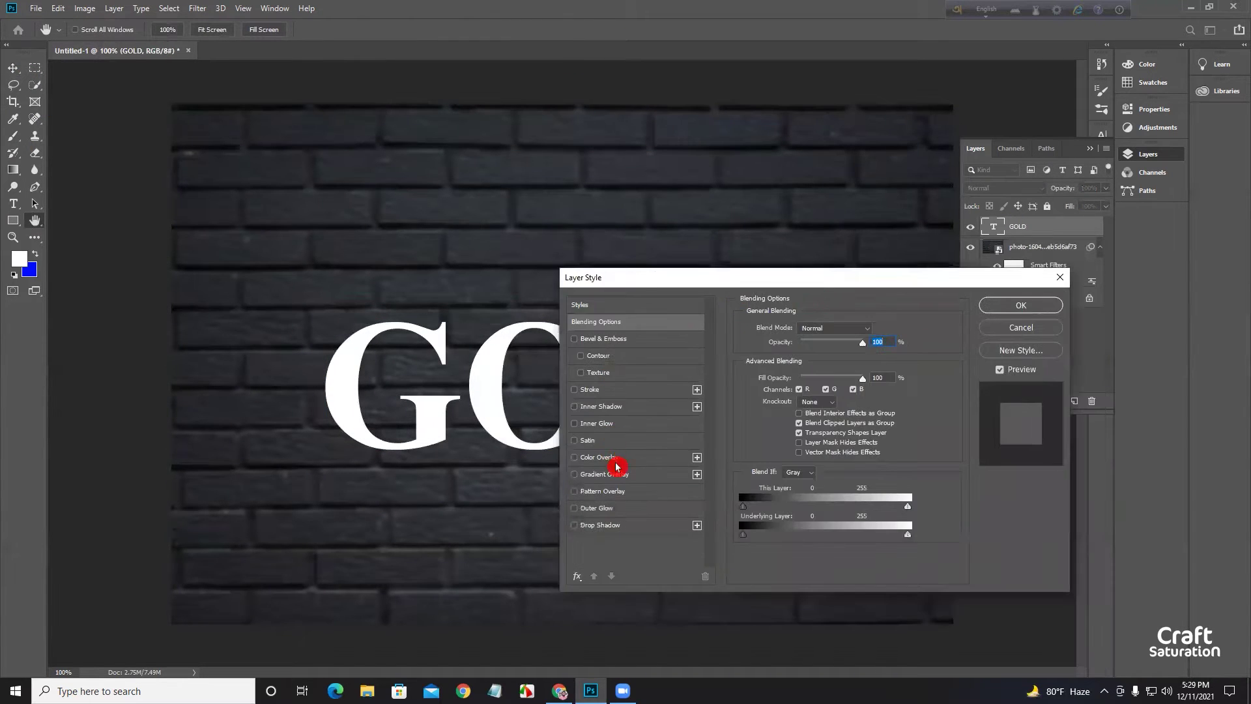
click(612, 475)
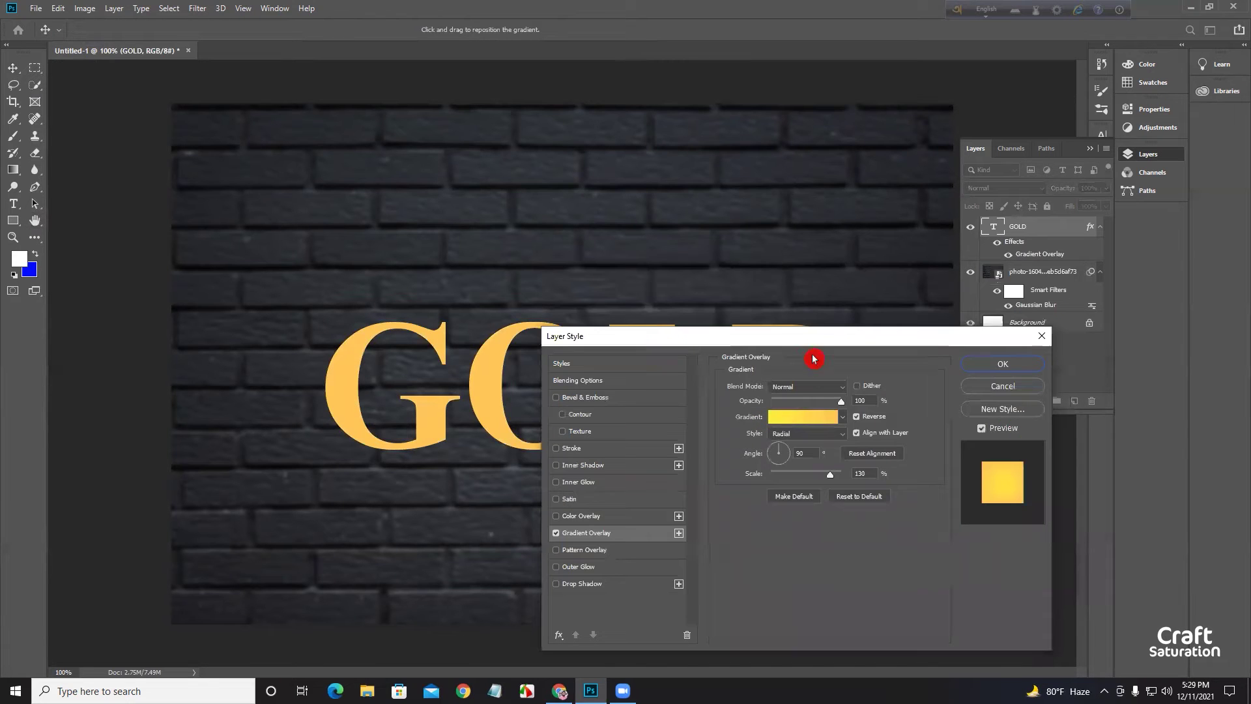
drag(946, 270, 1088, 245)
click(943, 339)
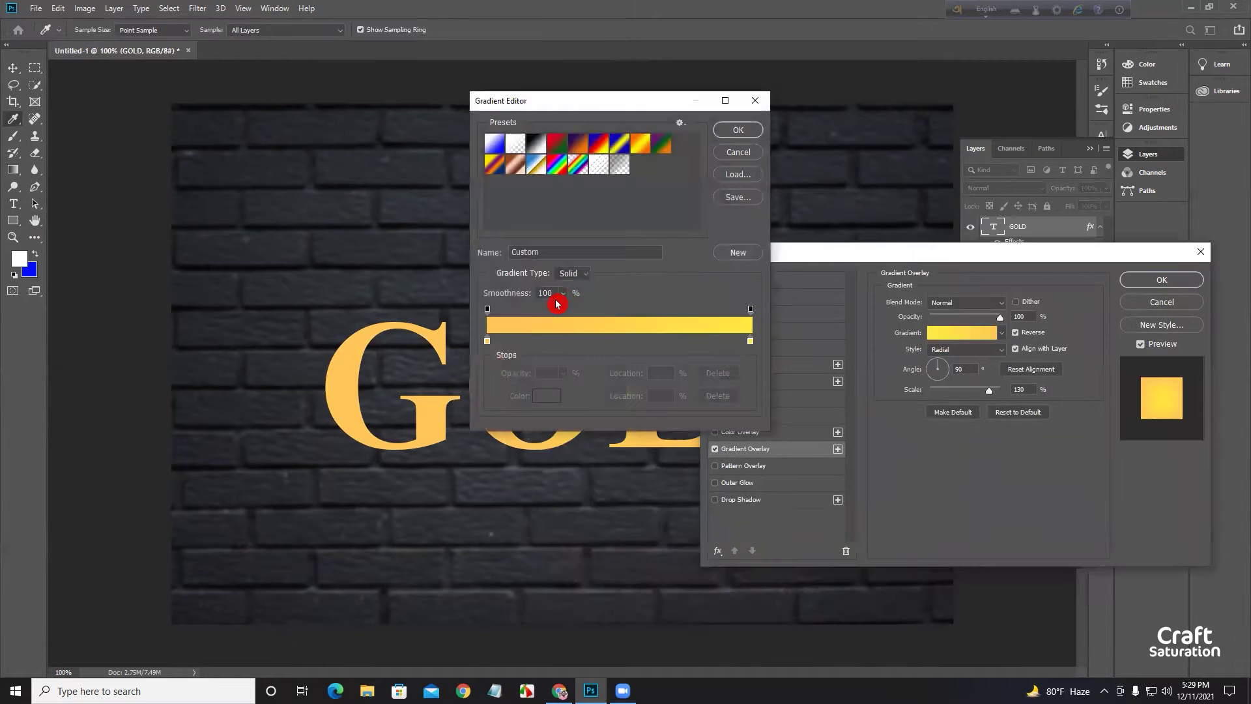
double_click(489, 341)
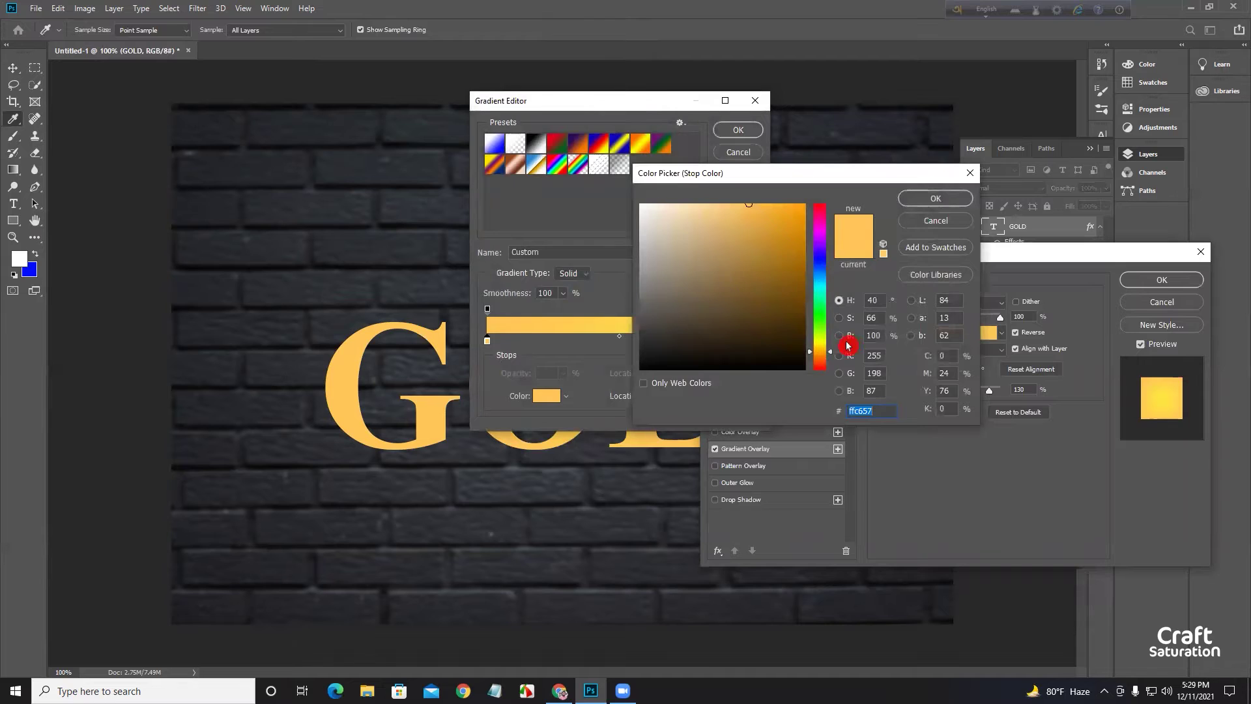
drag(826, 346, 830, 352)
drag(760, 202, 796, 193)
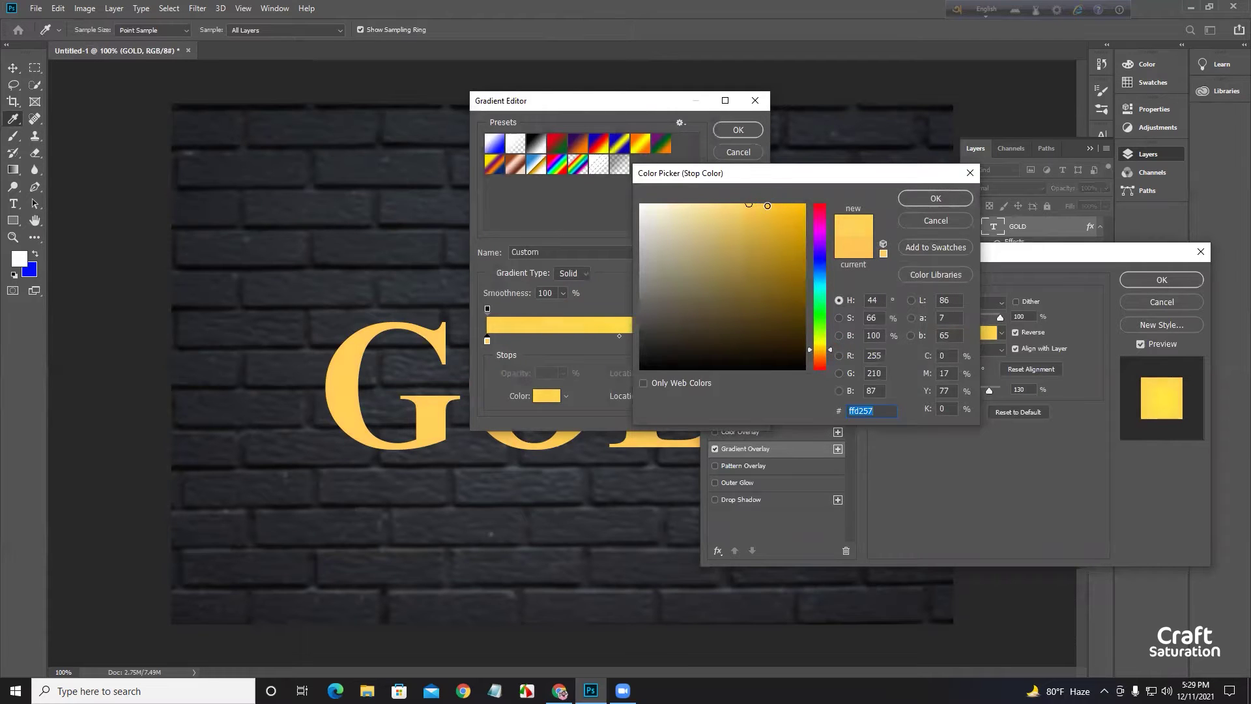
click(922, 197)
Step: Set the gradient stops to ffba00 and ffca27 and keep the Radial style
double_click(751, 340)
drag(820, 344, 819, 349)
drag(784, 207, 780, 195)
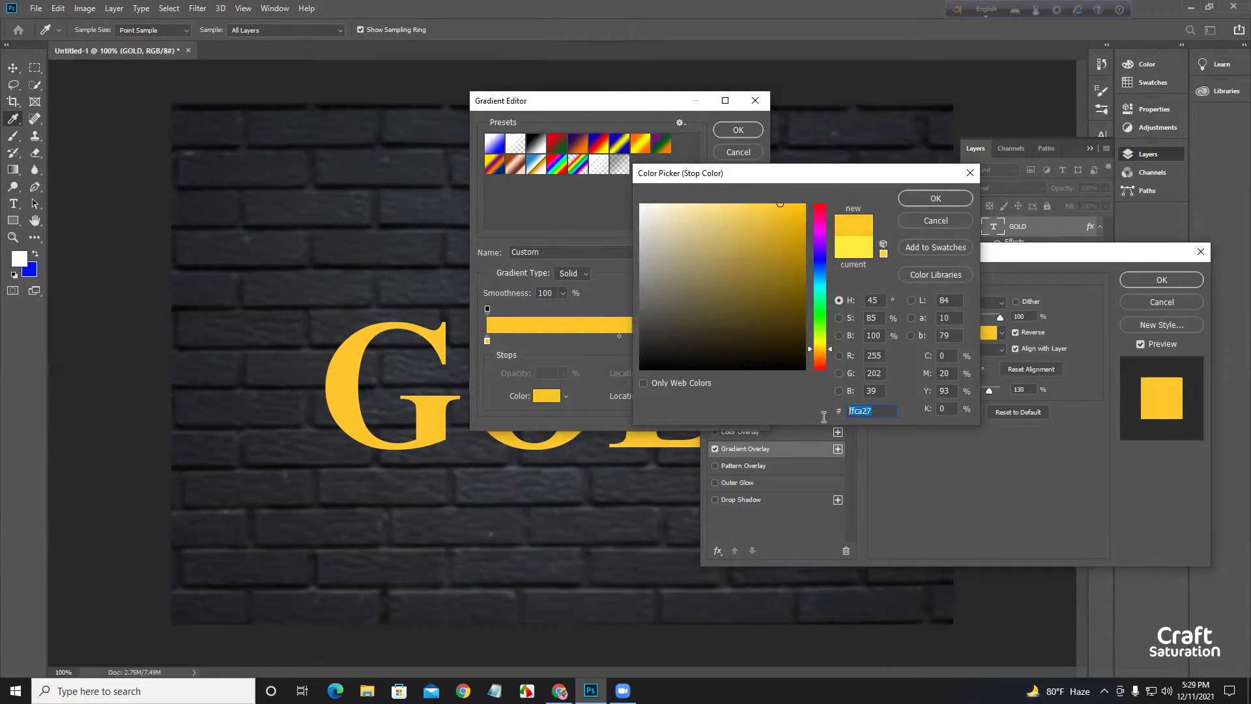
click(935, 197)
drag(580, 102, 747, 75)
click(655, 315)
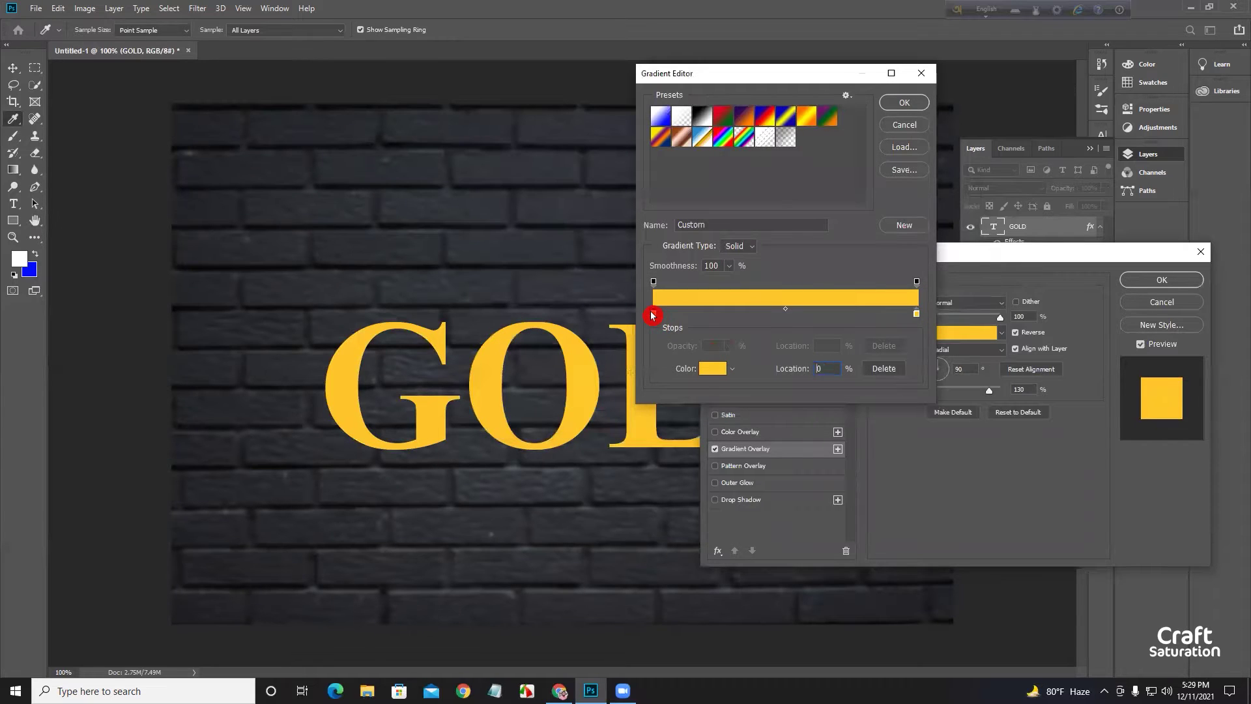
double_click(652, 316)
click(946, 200)
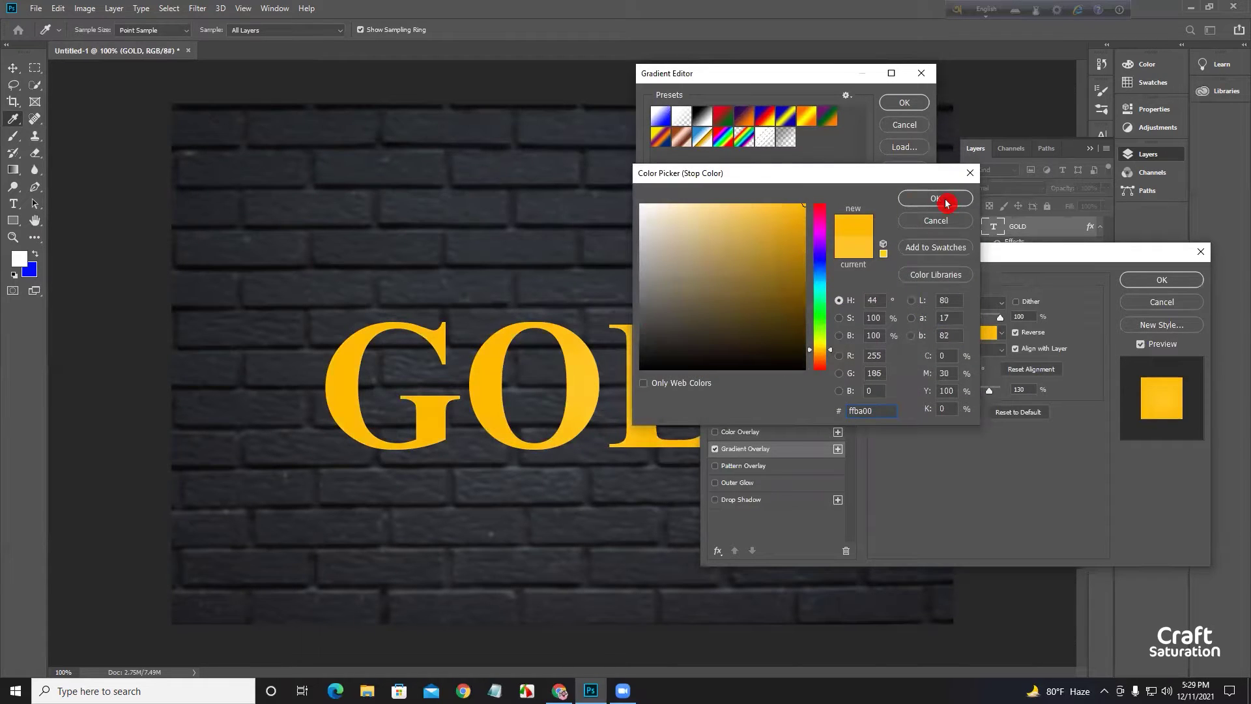
click(920, 97)
click(964, 349)
click(948, 370)
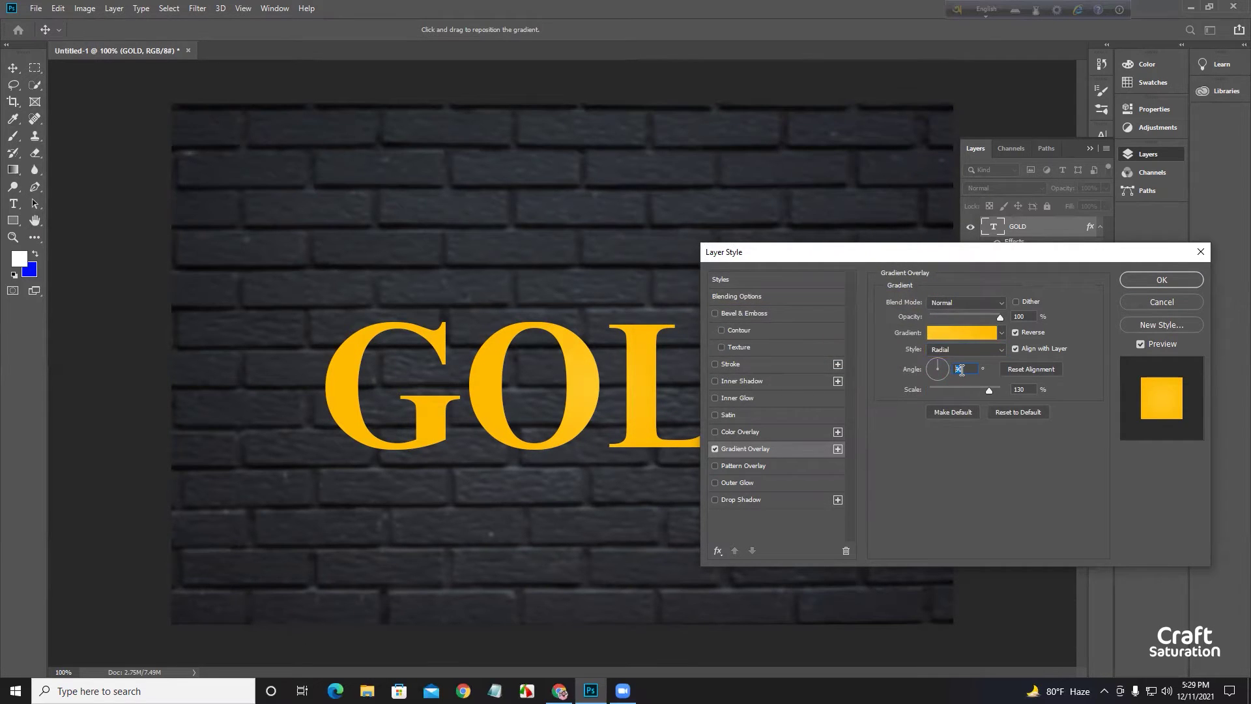
Step: Reverse the gold gradient and keep its scale at 130%
click(1015, 333)
drag(967, 250, 924, 215)
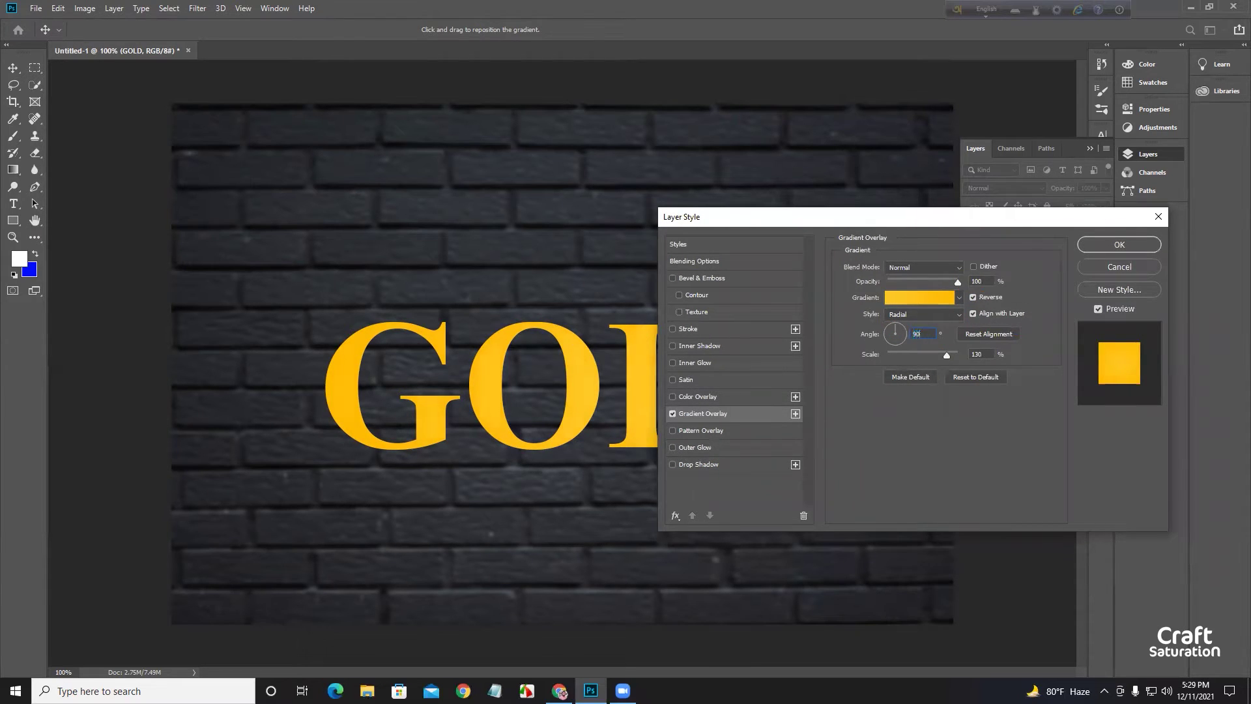
click(946, 355)
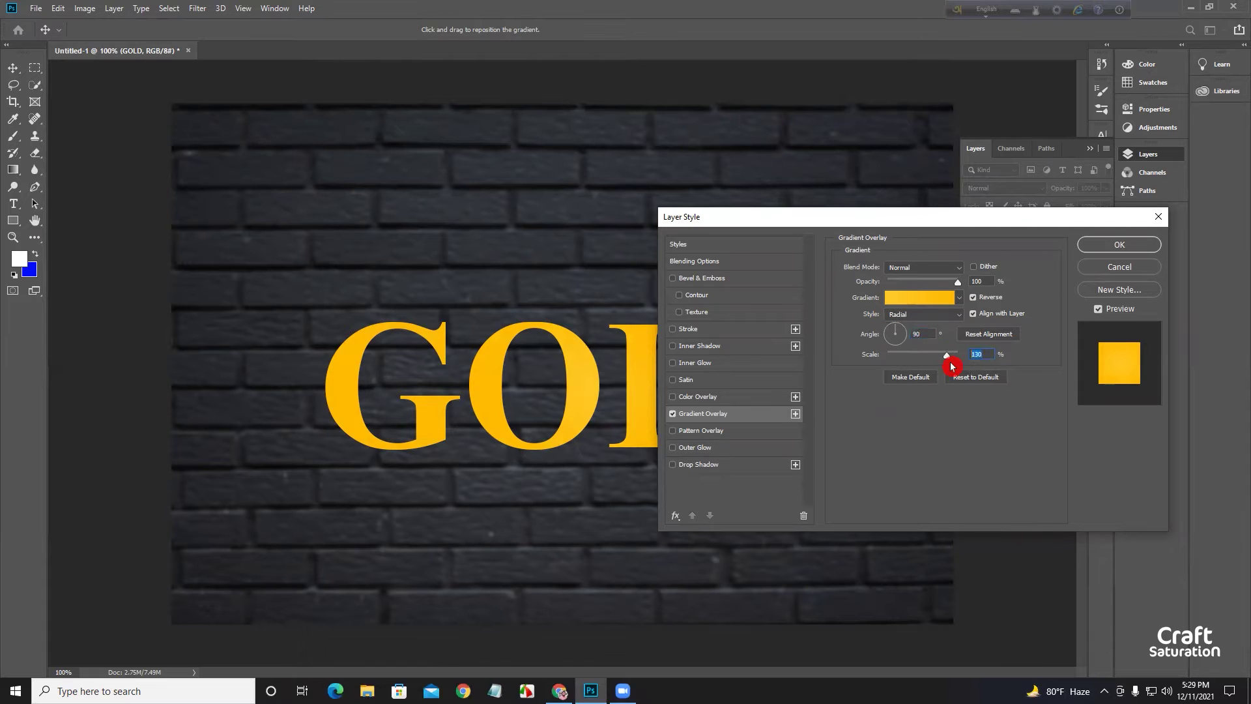
Step: Enable Bevel & Emboss on GOLD as an Inner Bevel, 500% depth, 30 px size
click(704, 278)
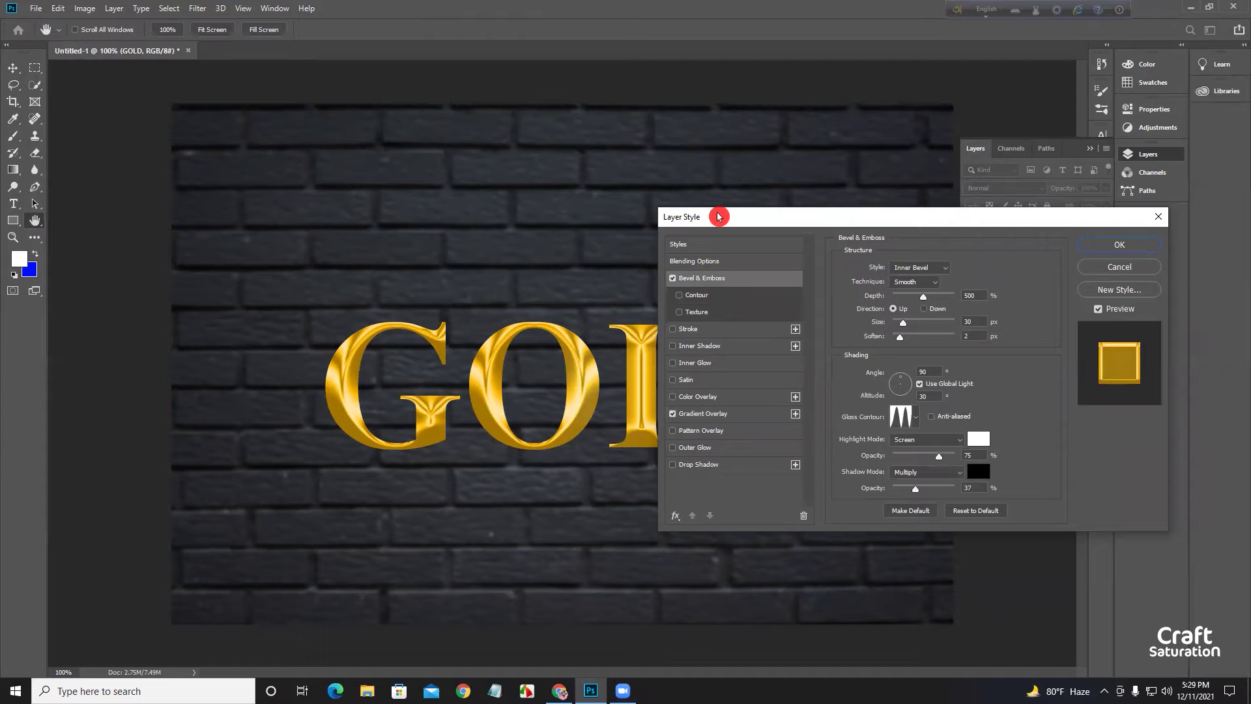
drag(719, 216, 608, 66)
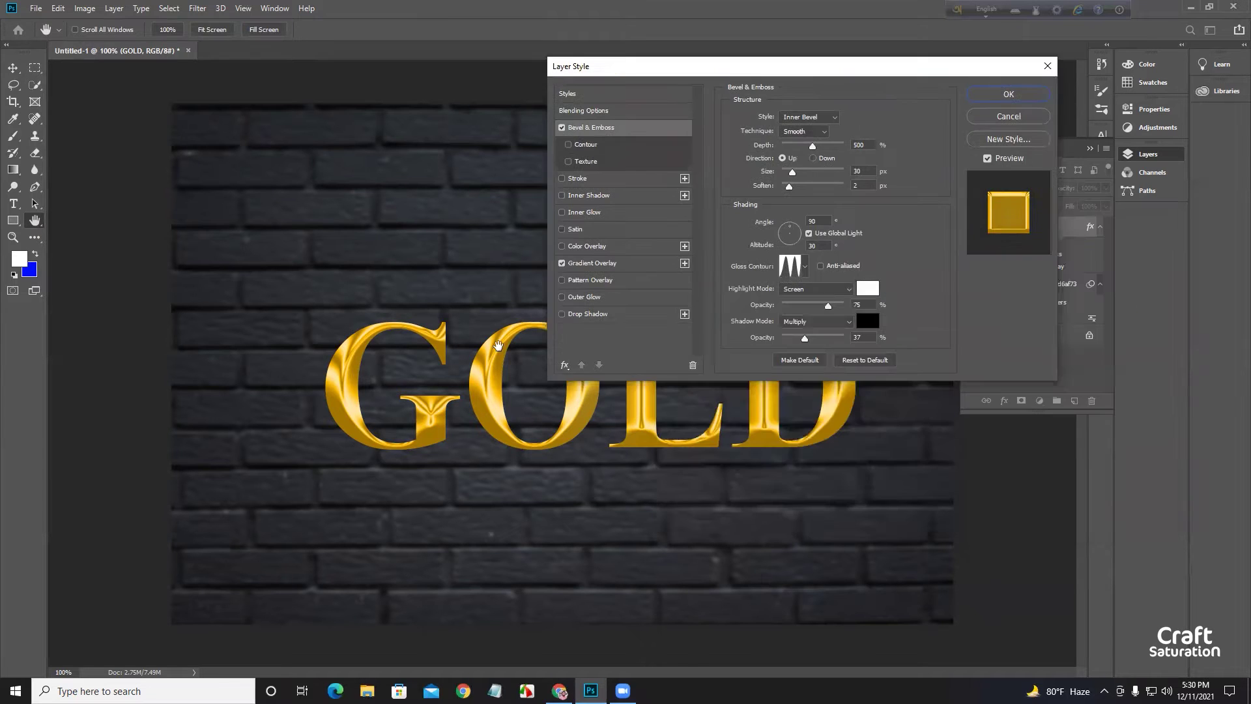
scroll(492, 325, down, 2)
scroll(491, 324, down, 3)
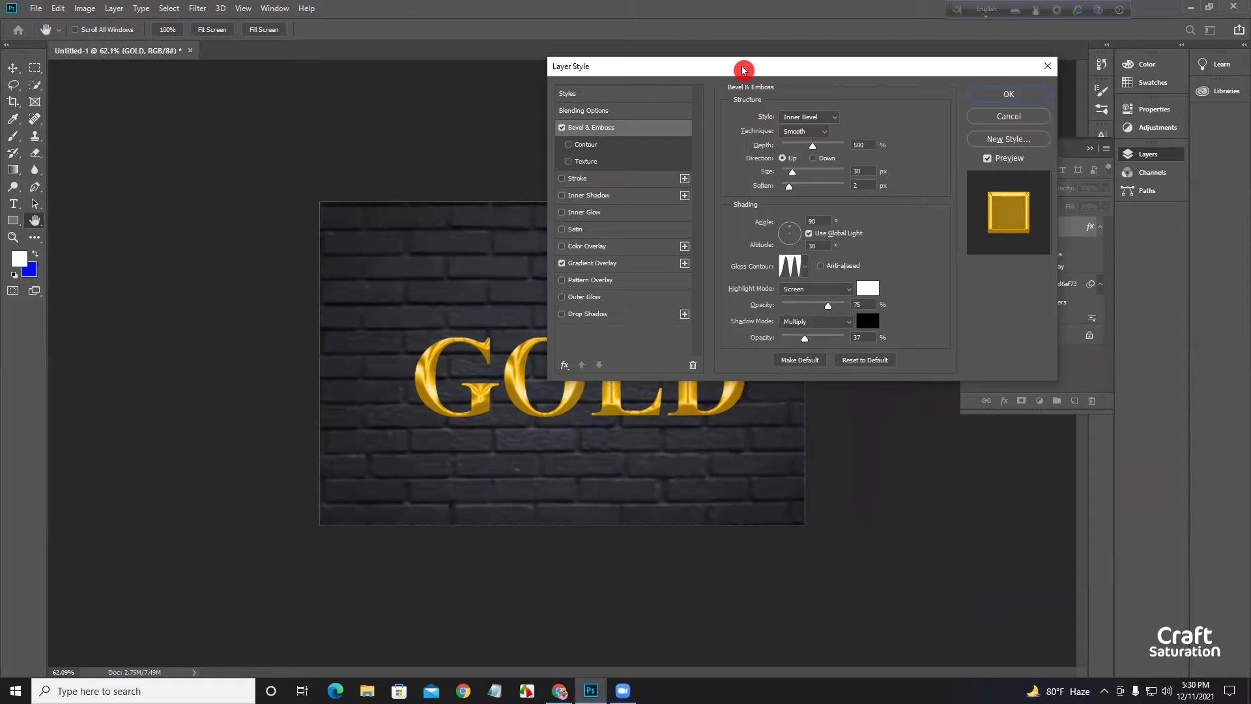
drag(743, 70, 778, 402)
scroll(713, 409, down, 1)
scroll(713, 410, down, 1)
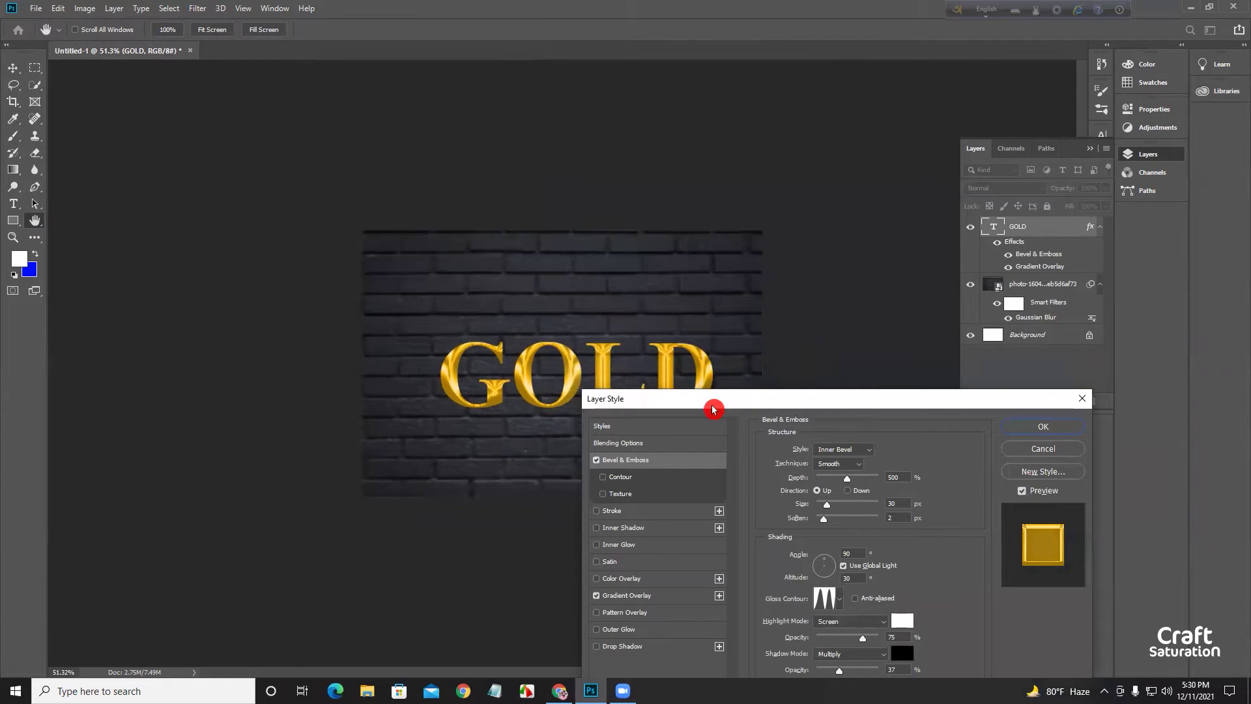
drag(713, 409, 833, 294)
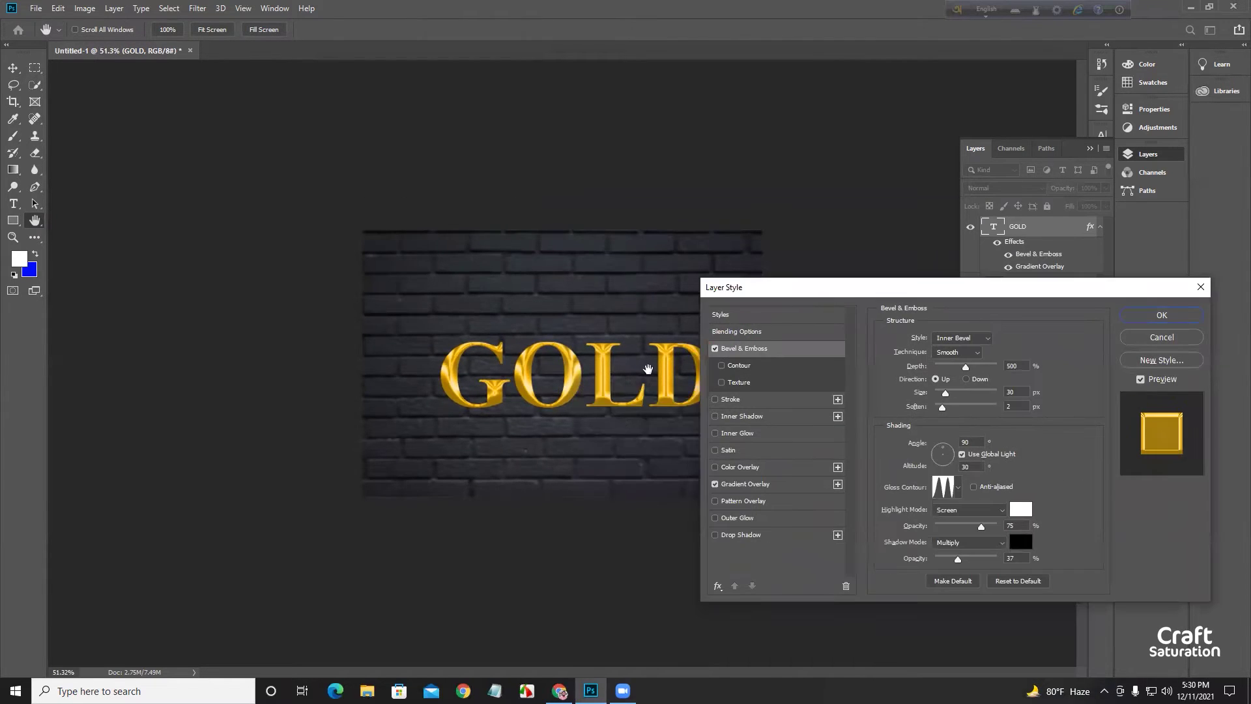
key(ctrl+1)
mouse_move(807, 288)
mouse_down()
mouse_move(900, 271)
mouse_move(822, 271)
mouse_up()
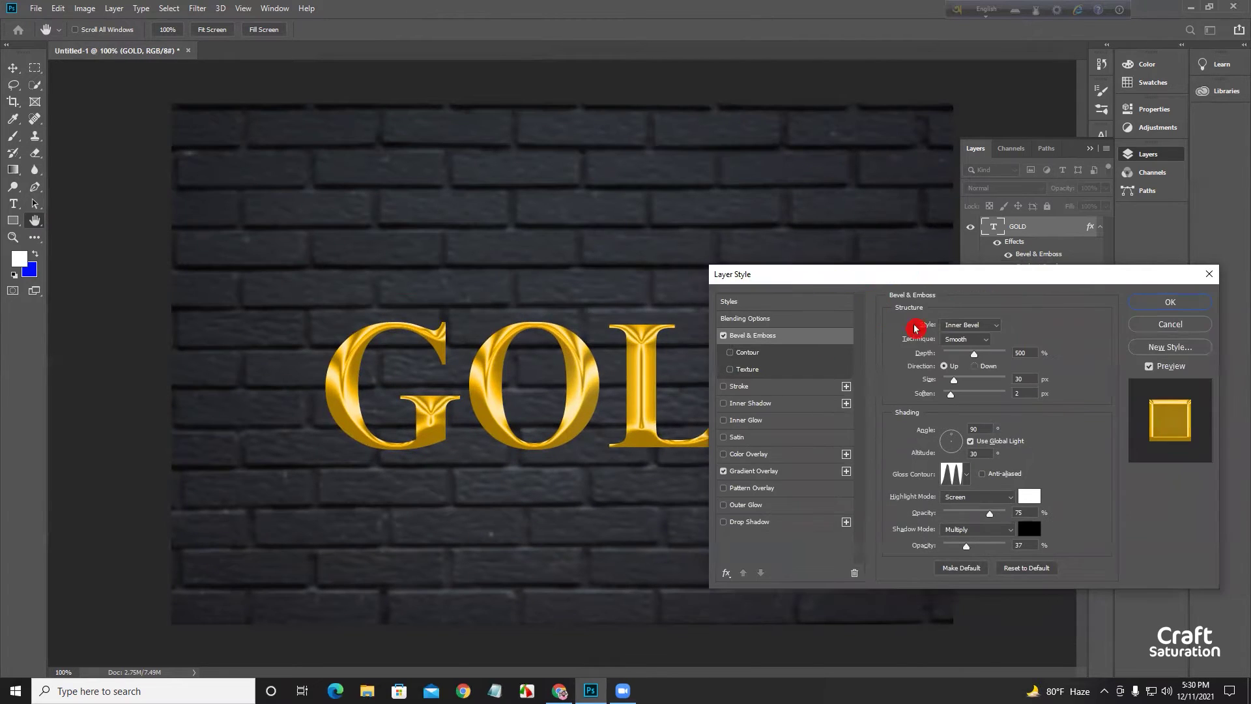
click(966, 339)
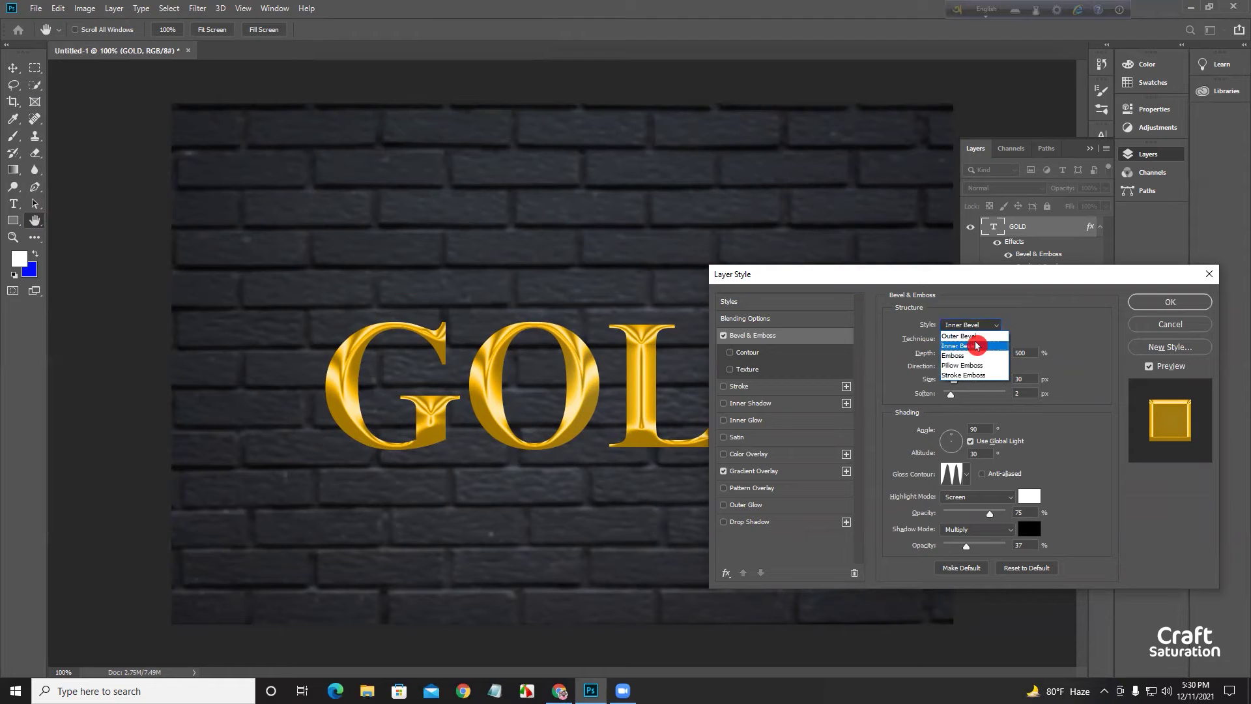
Step: Keep the Smooth technique and set bevel Depth 700%, Size 30 px, Soften 2 px
click(971, 340)
click(972, 351)
click(1029, 353)
drag(973, 353, 990, 360)
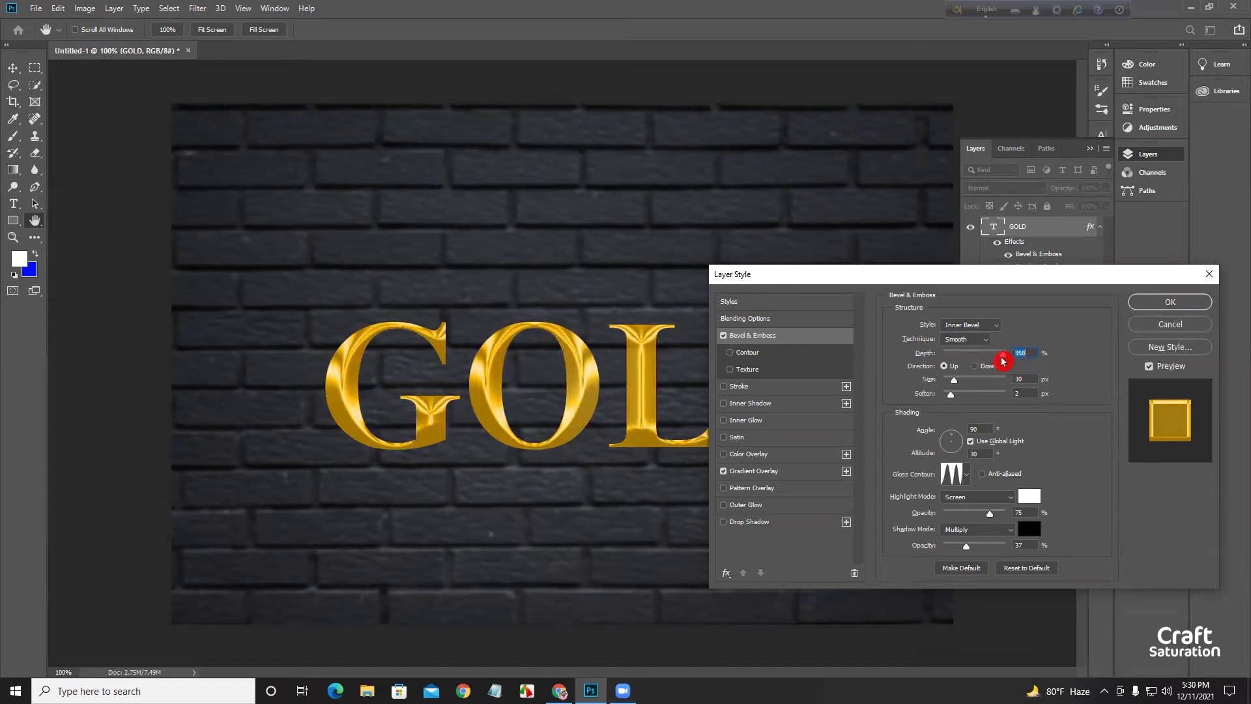
mouse_move(990, 361)
mouse_down()
mouse_move(974, 361)
mouse_move(989, 360)
mouse_up()
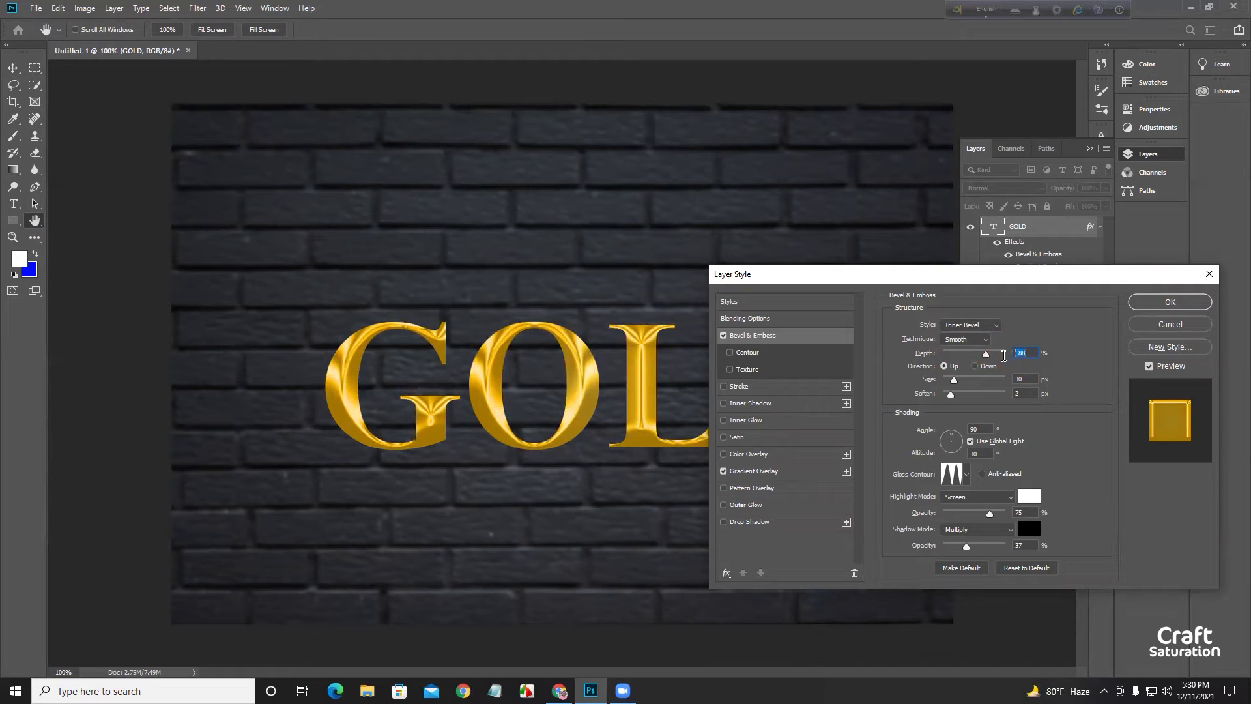
text(700)
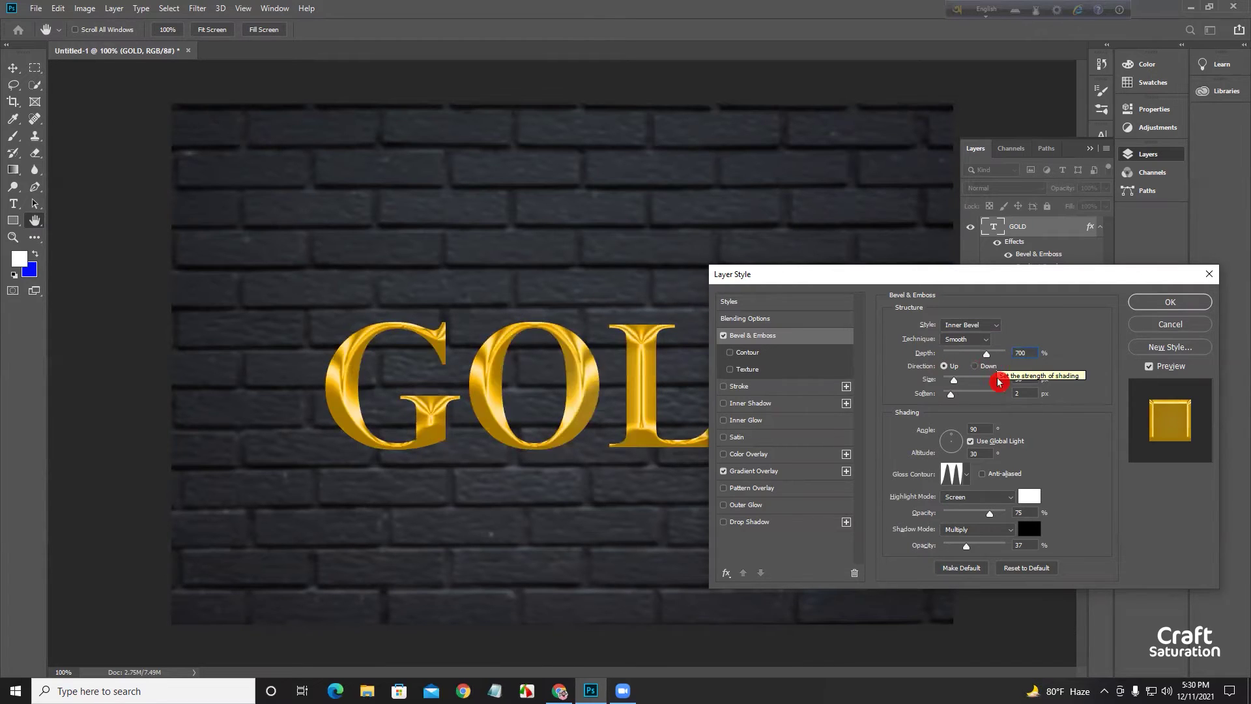
mouse_move(954, 380)
mouse_down()
mouse_move(966, 385)
mouse_move(949, 385)
mouse_up()
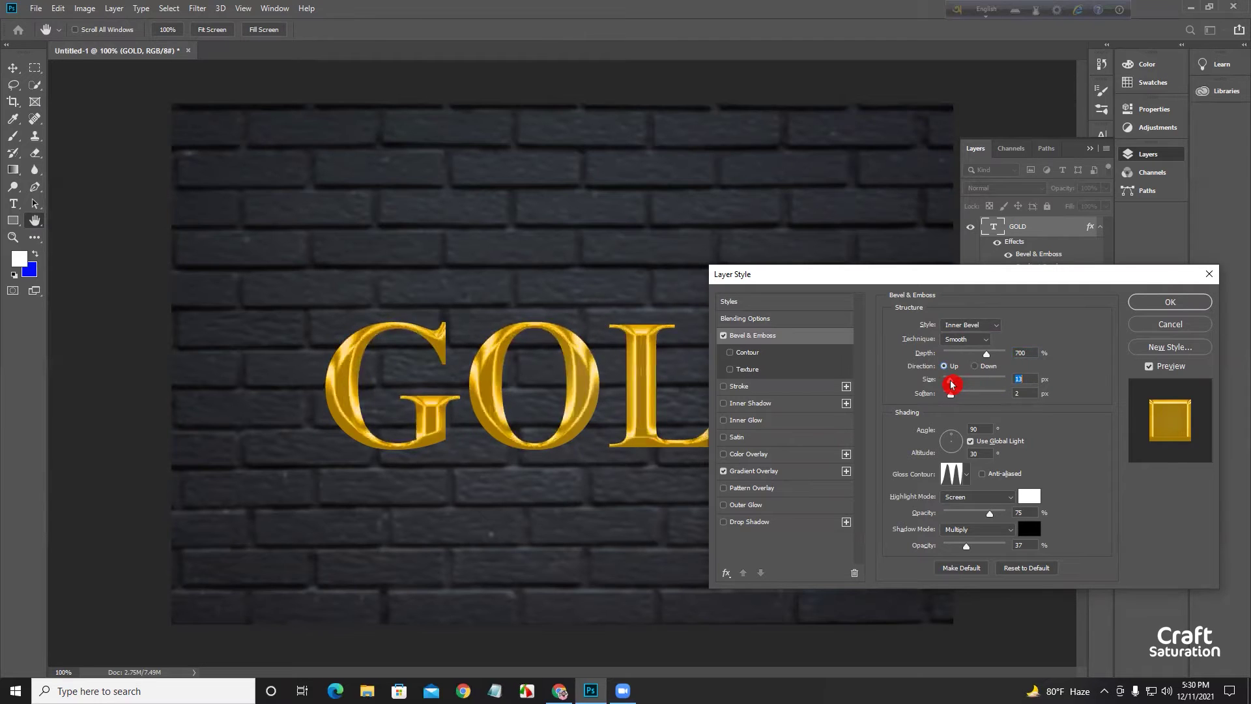
click(1025, 379)
text(30)
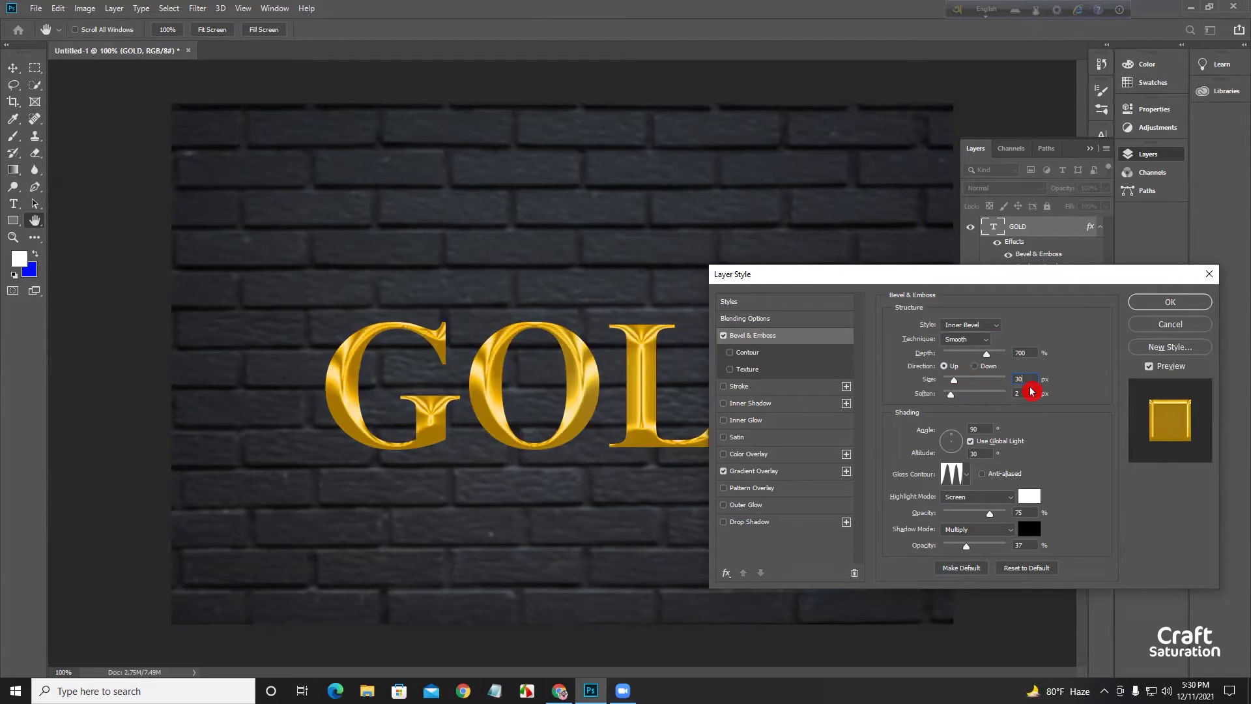
key(Tab)
text(3)
text(2)
drag(954, 380, 957, 381)
click(1011, 383)
text(30)
Step: Light the bevel at Angle 55° and Altitude 26°
click(978, 430)
text(5)
text(5)
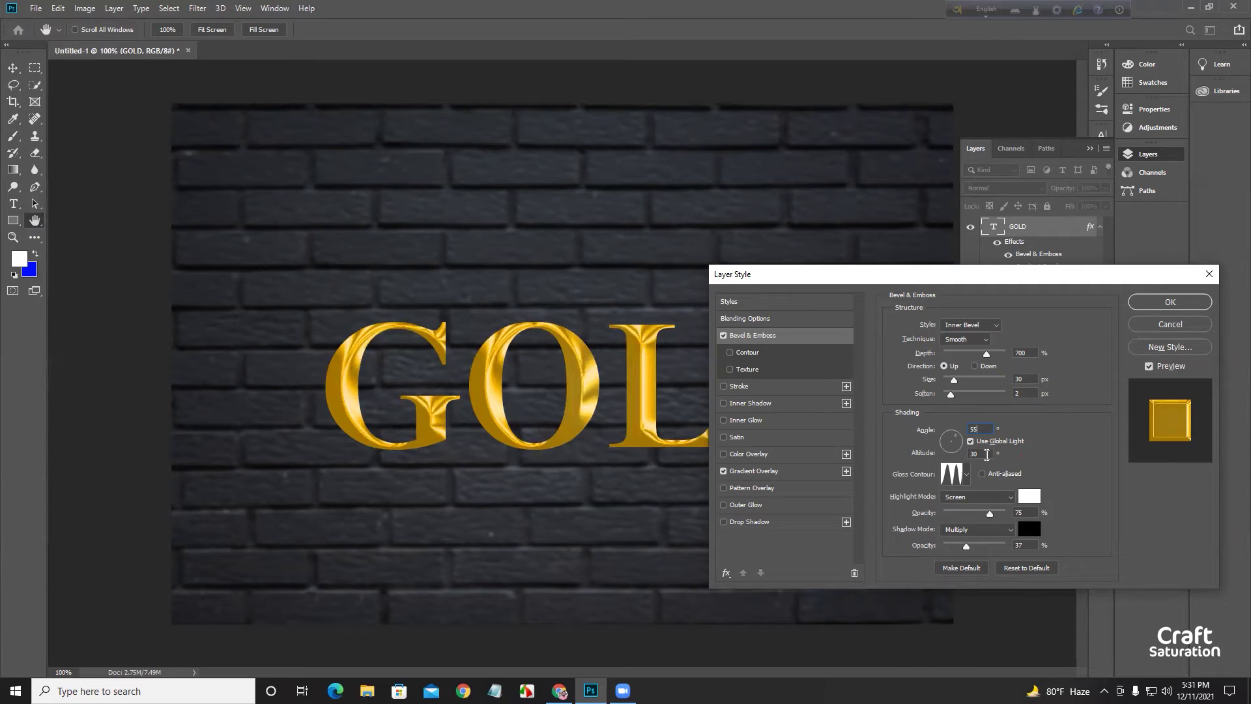
double_click(985, 454)
text(26)
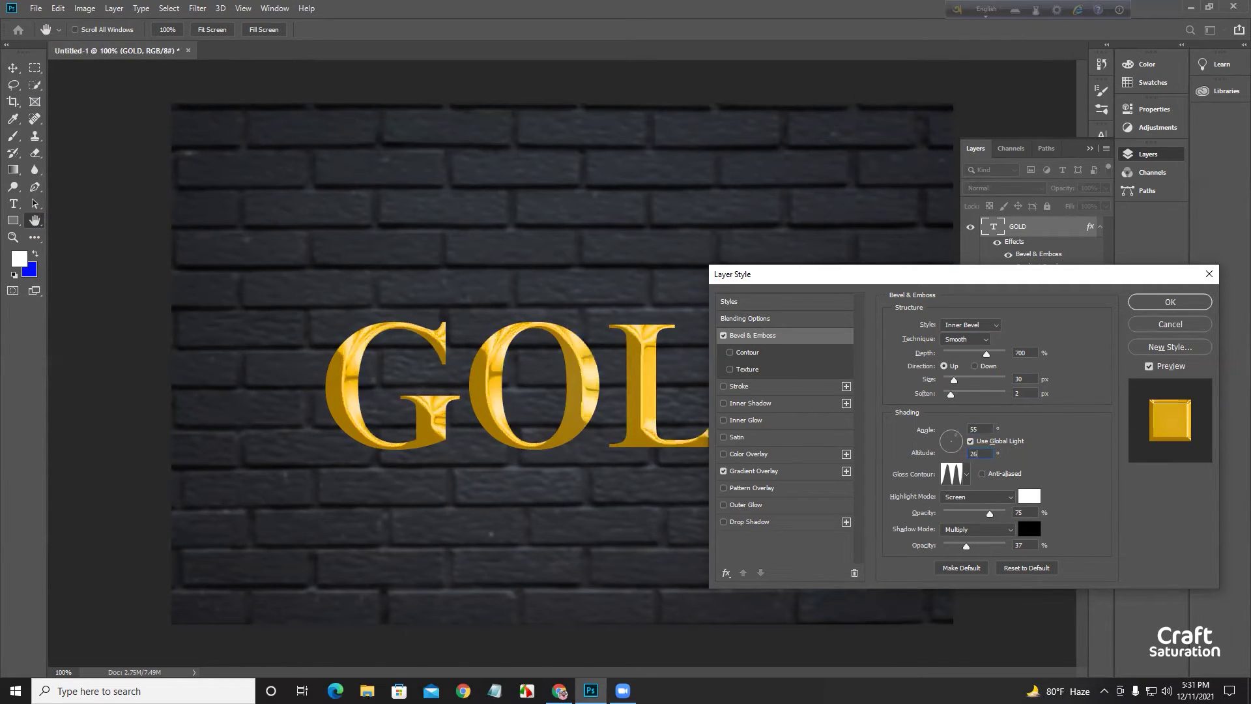
click(955, 478)
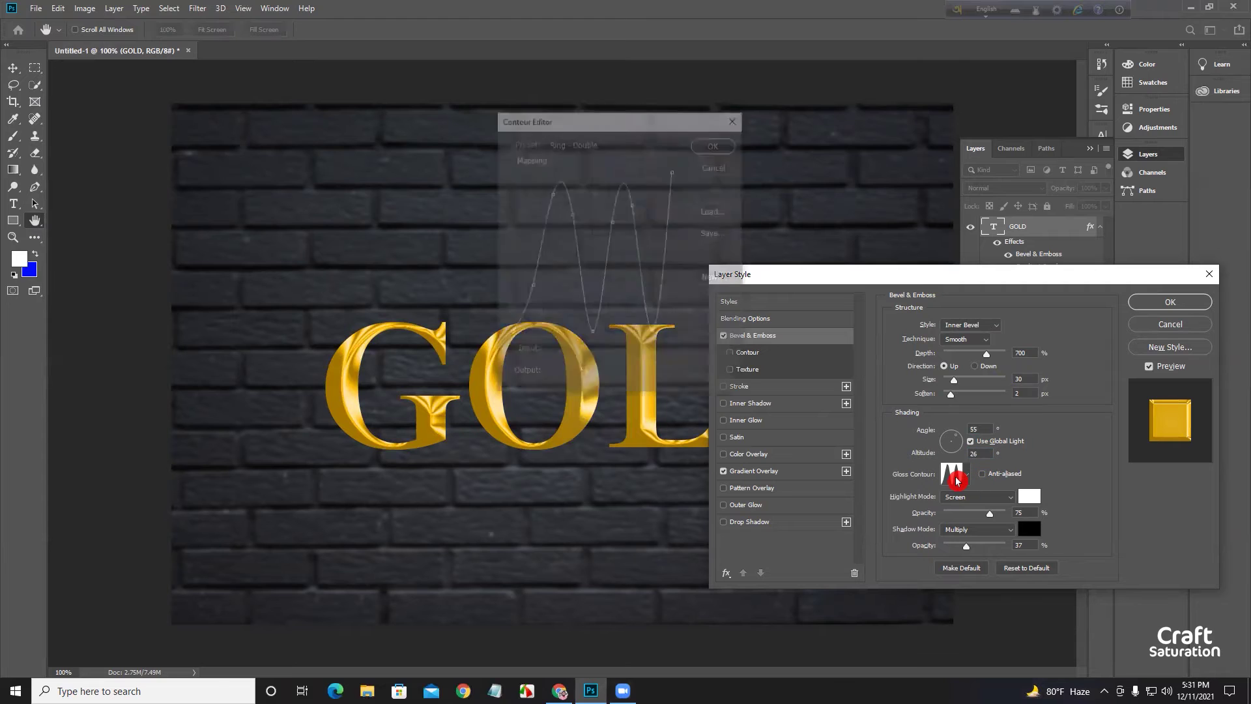
Step: Give the bevel the Ring - Double gloss contour
click(645, 143)
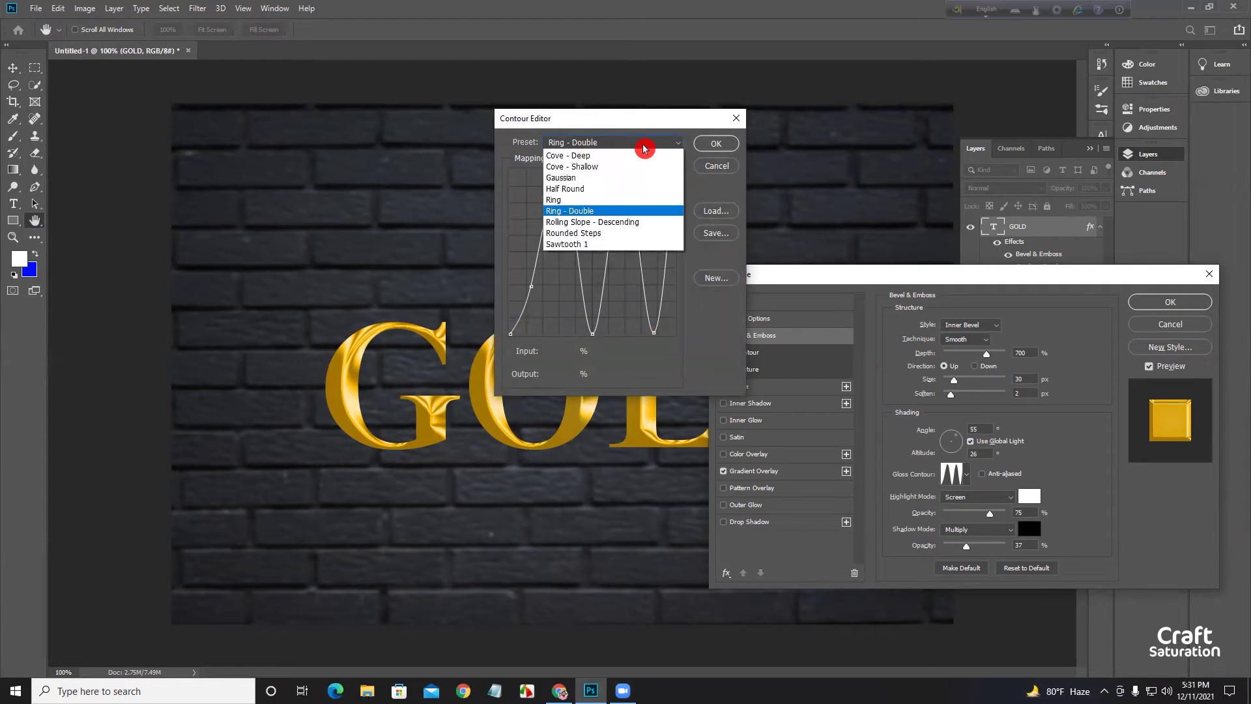
click(595, 180)
click(716, 143)
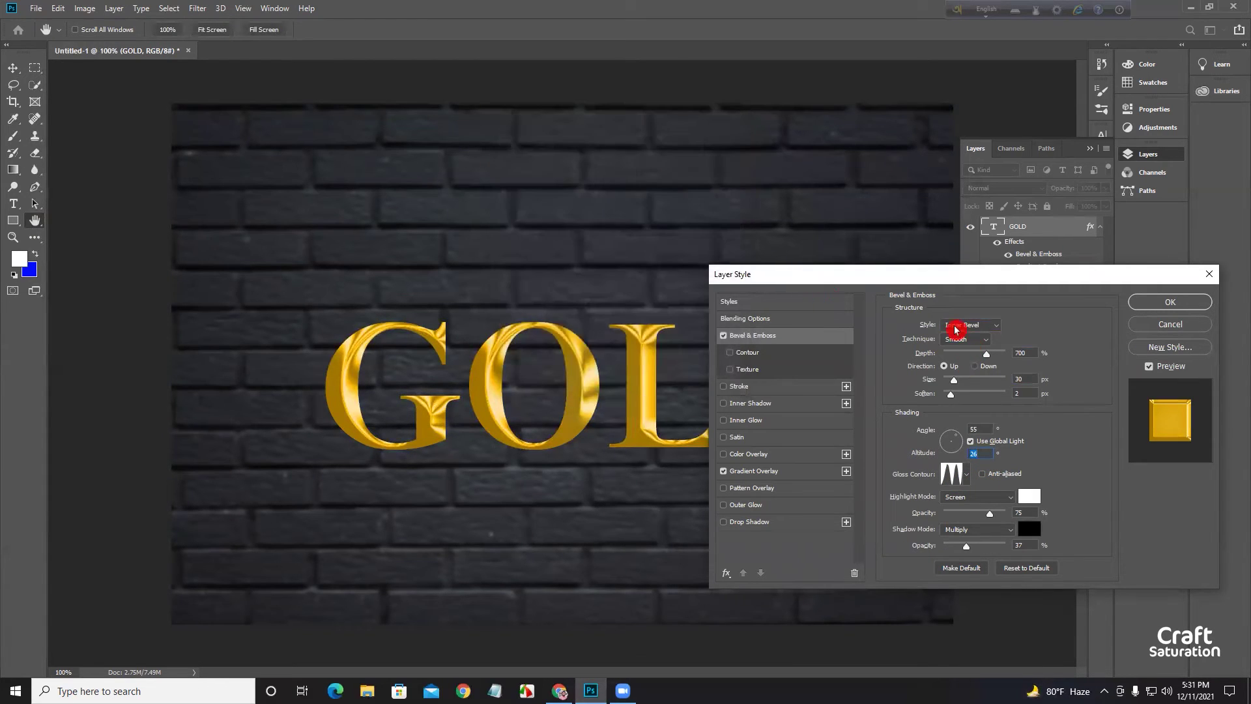
drag(895, 270, 892, 235)
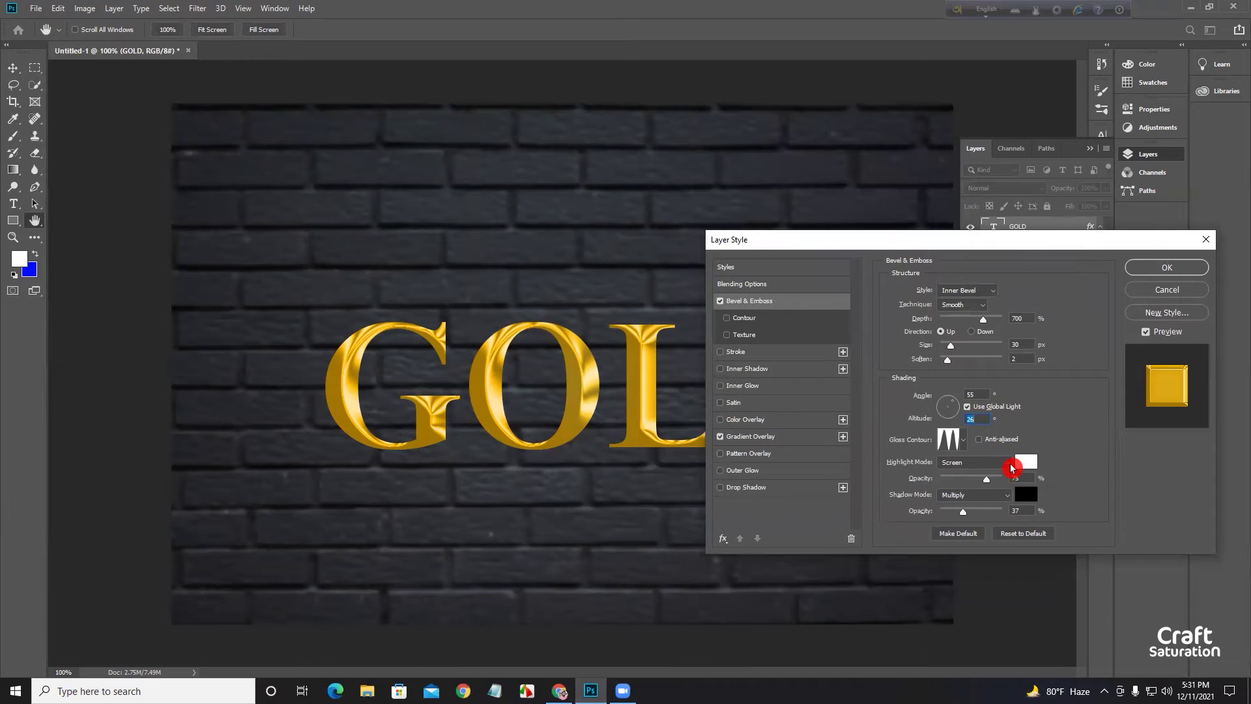
Step: Keep the bevel highlight in Screen mode, white, at 75% opacity
click(1003, 462)
click(975, 461)
click(1026, 462)
text(fec1c1)
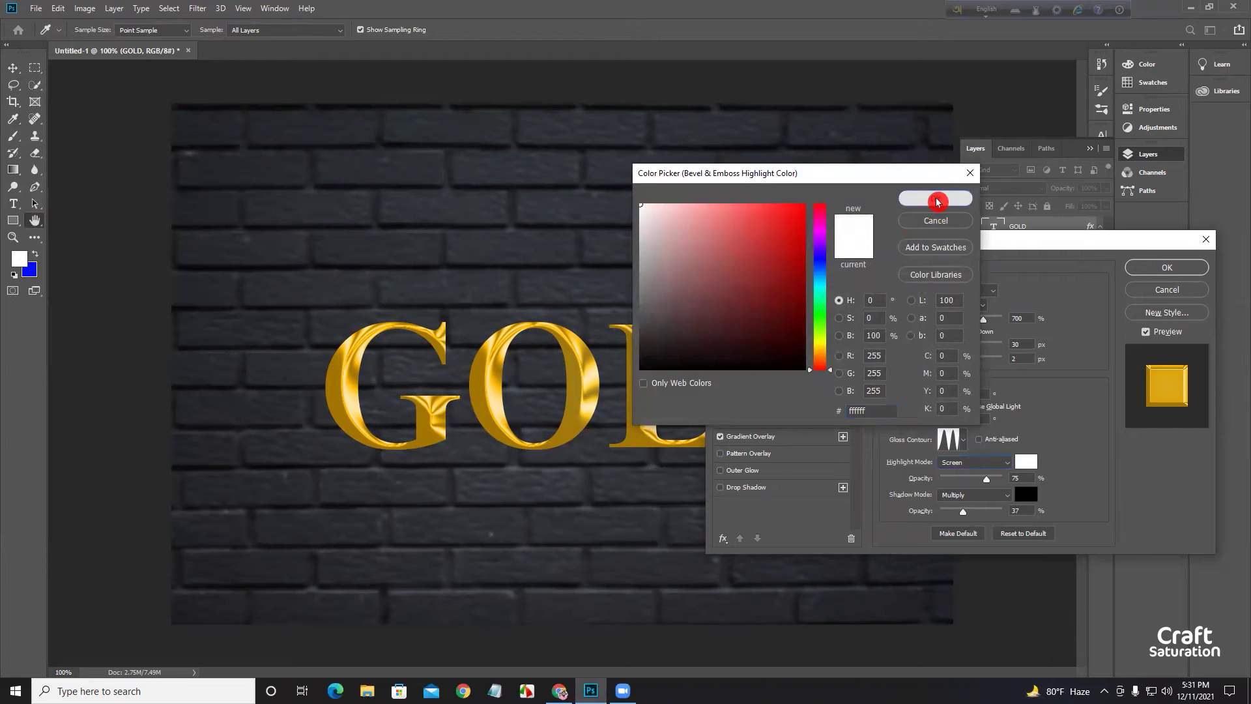
click(936, 199)
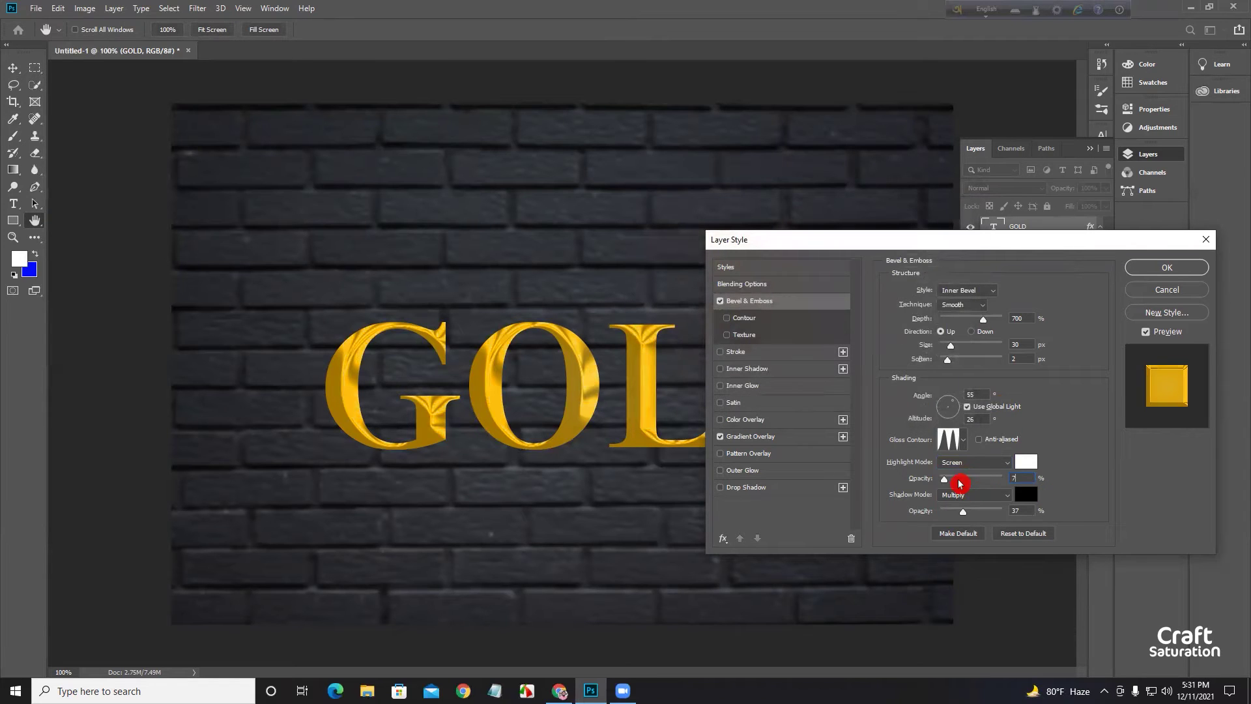
click(1031, 478)
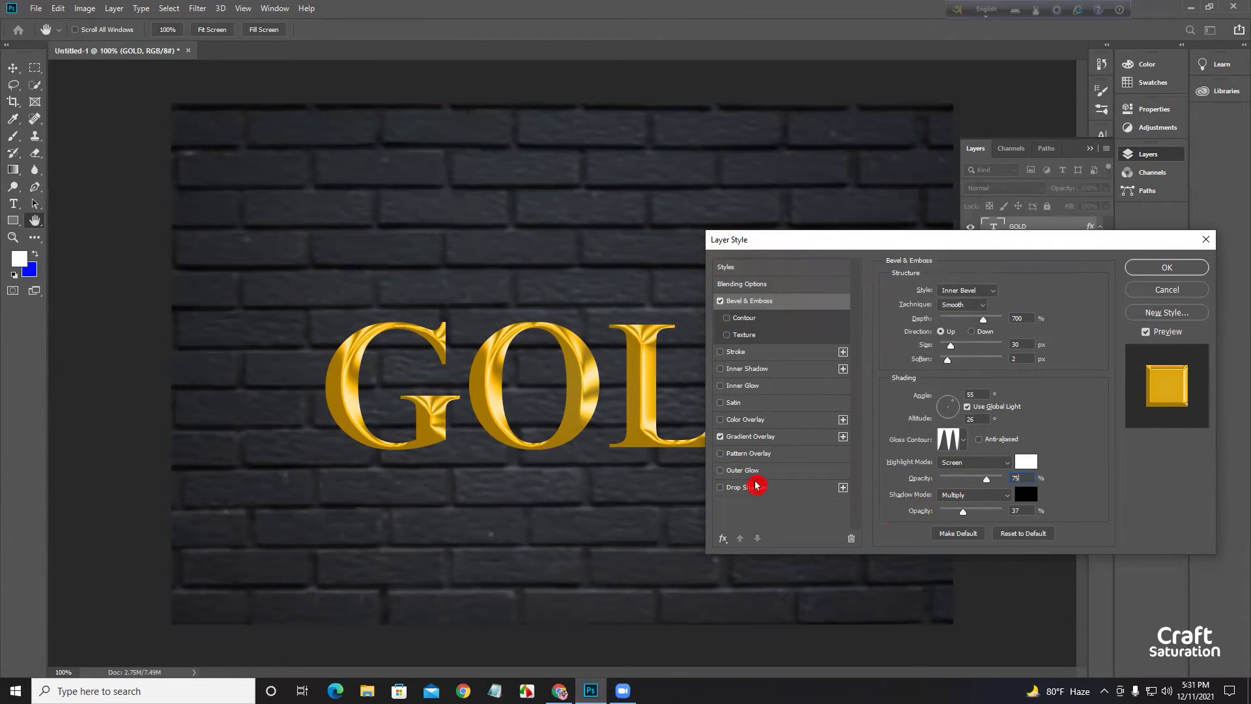
Step: Keep the bevel shadow Multiply black at 36% opacity and enable Drop Shadow
click(966, 497)
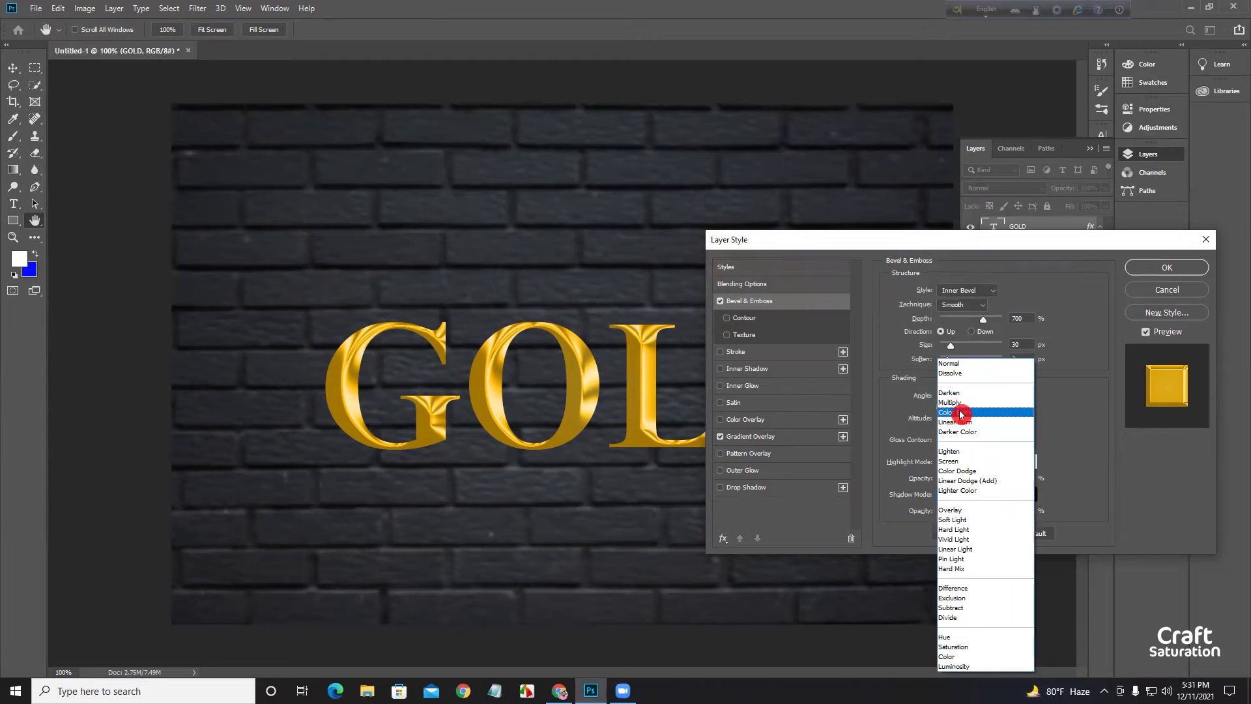
click(961, 425)
click(1028, 499)
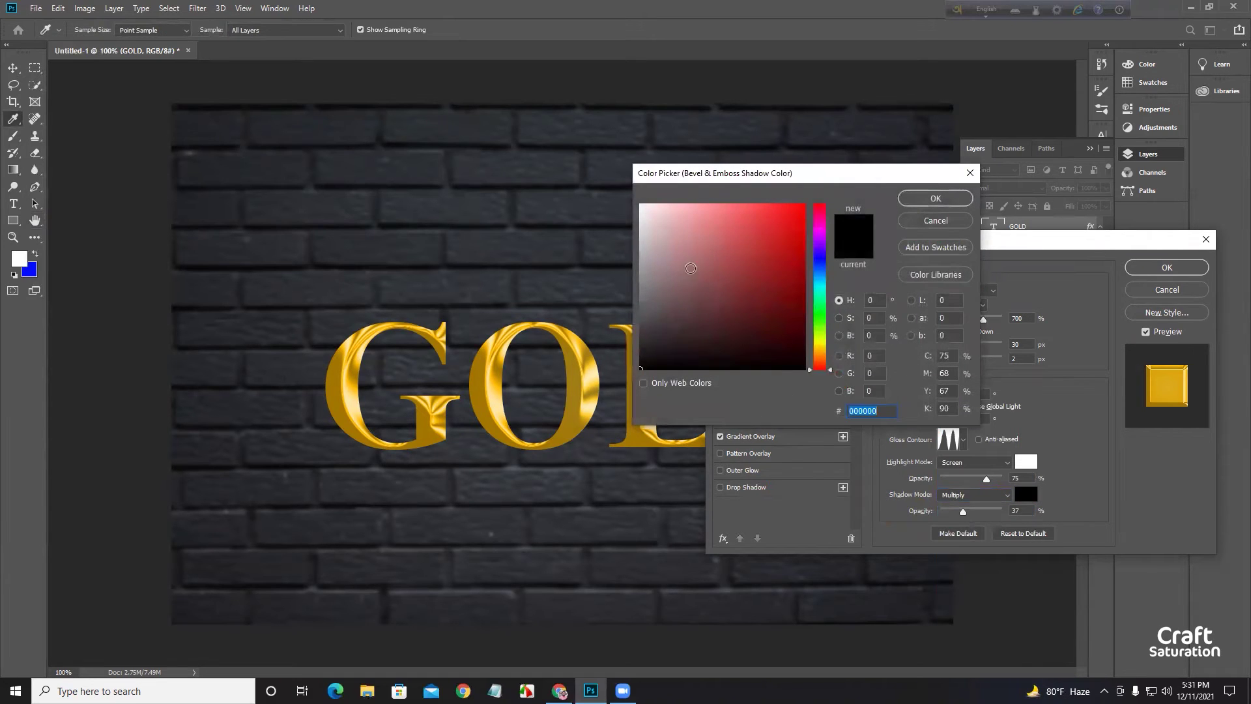
click(967, 197)
mouse_move(963, 511)
mouse_down()
mouse_move(986, 511)
mouse_move(965, 514)
mouse_up()
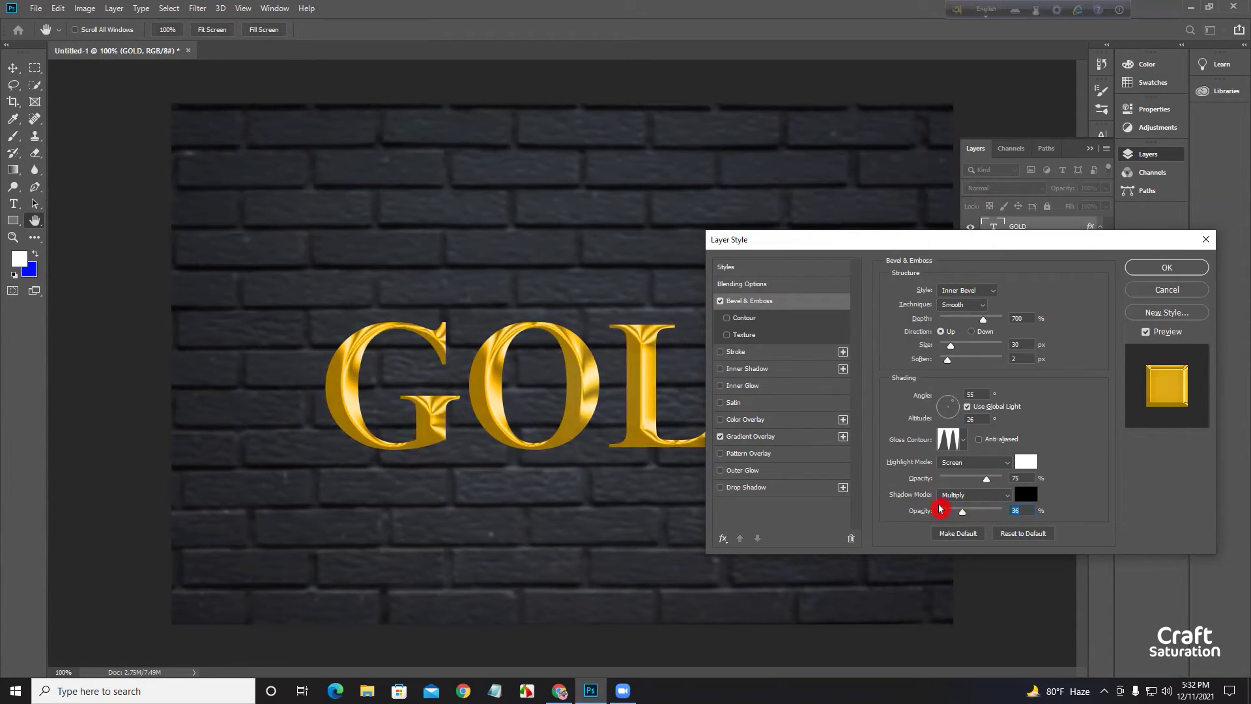
click(748, 487)
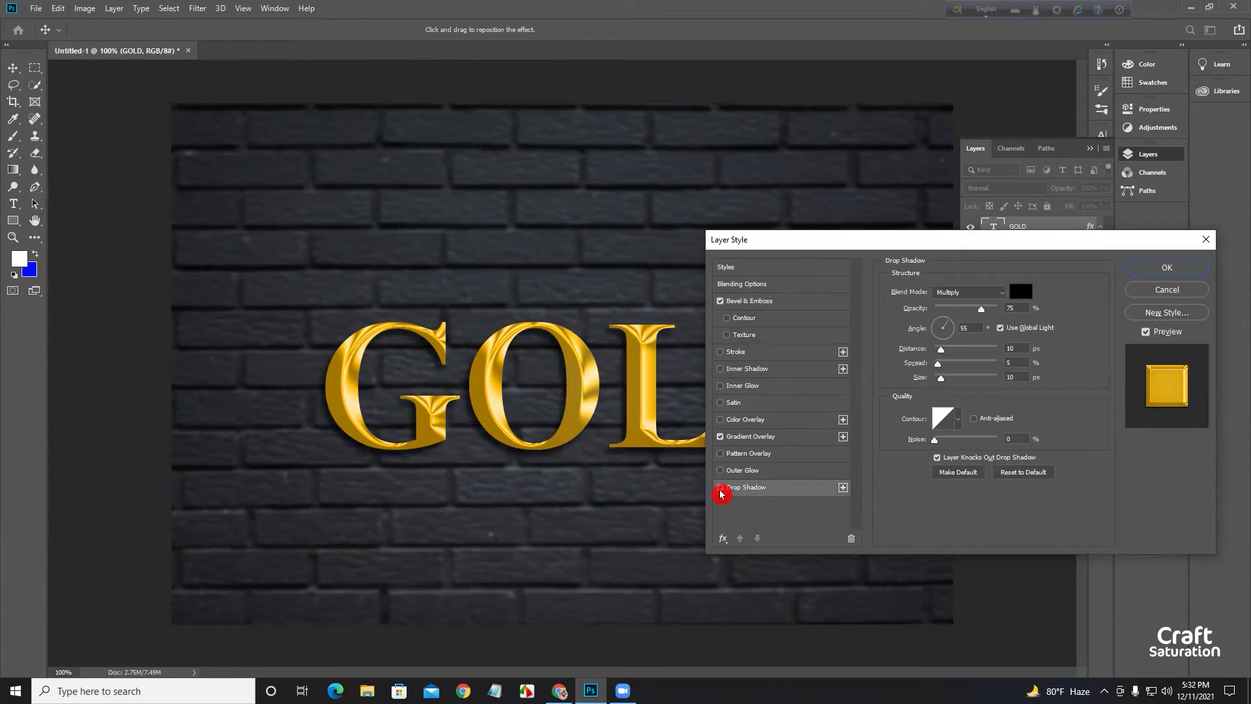
Step: Turn Drop Shadow off and give the bevel a Gaussian contour at 50% range
click(720, 488)
click(745, 319)
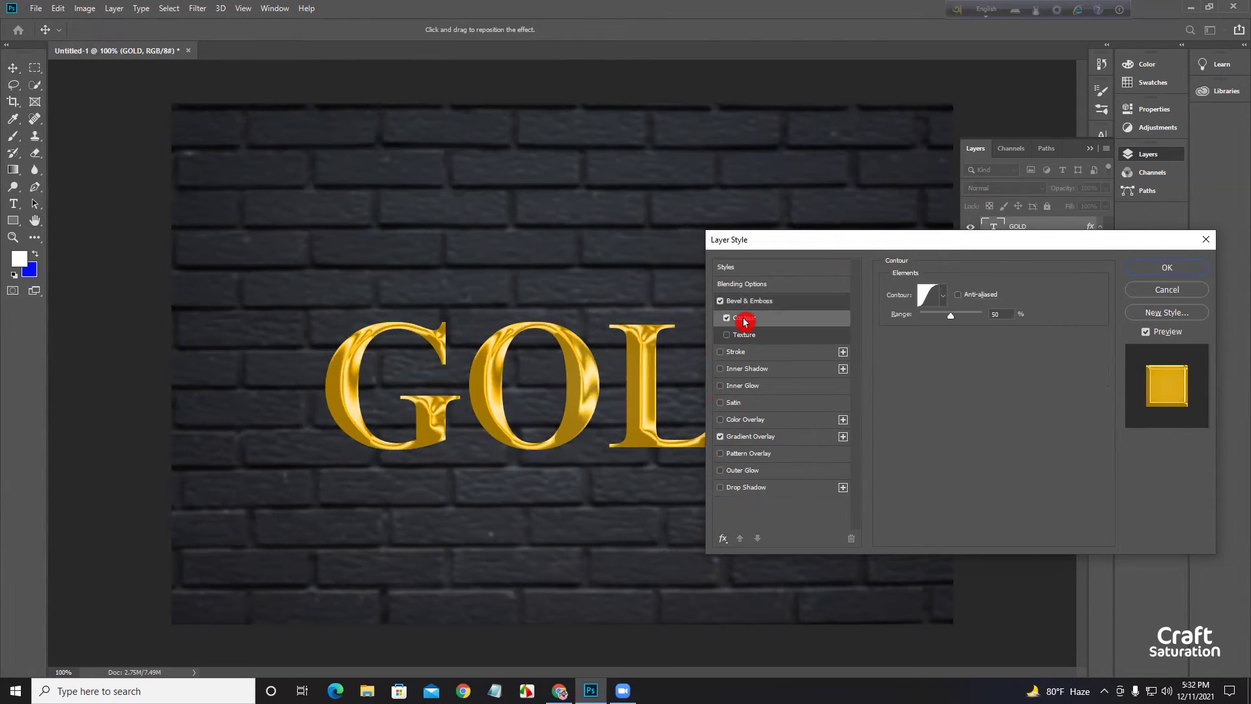
drag(860, 251, 923, 283)
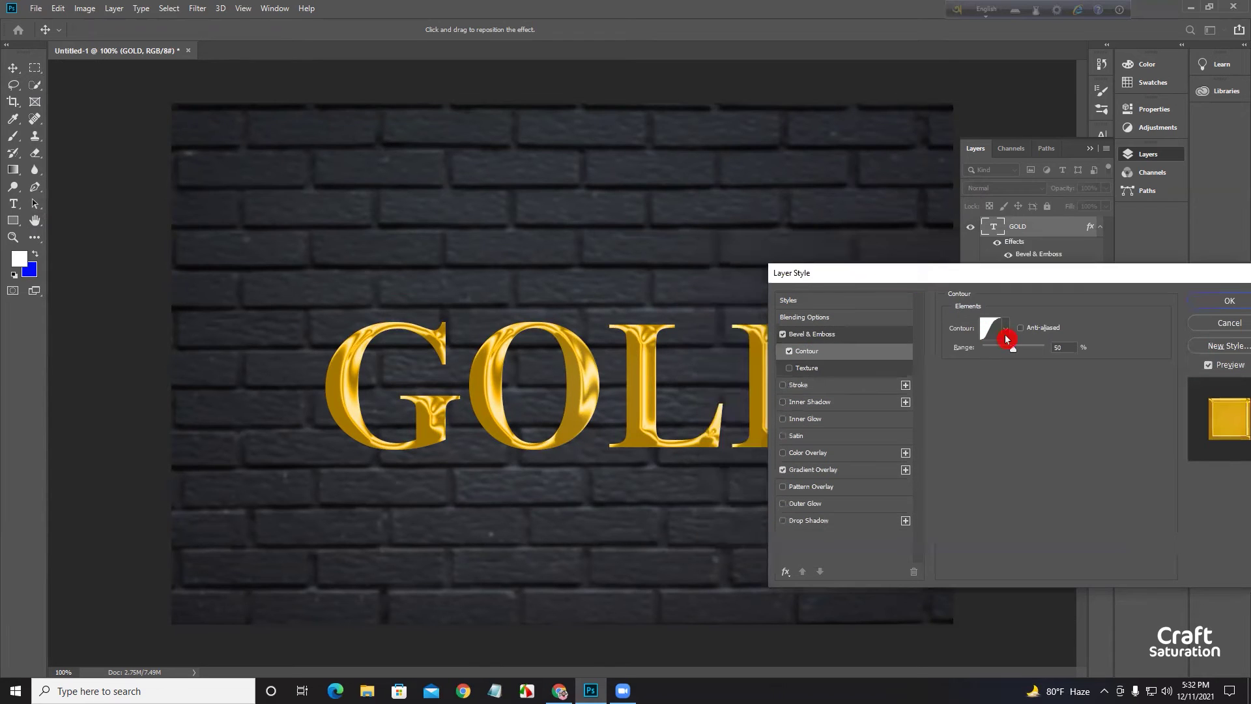
click(995, 330)
click(625, 142)
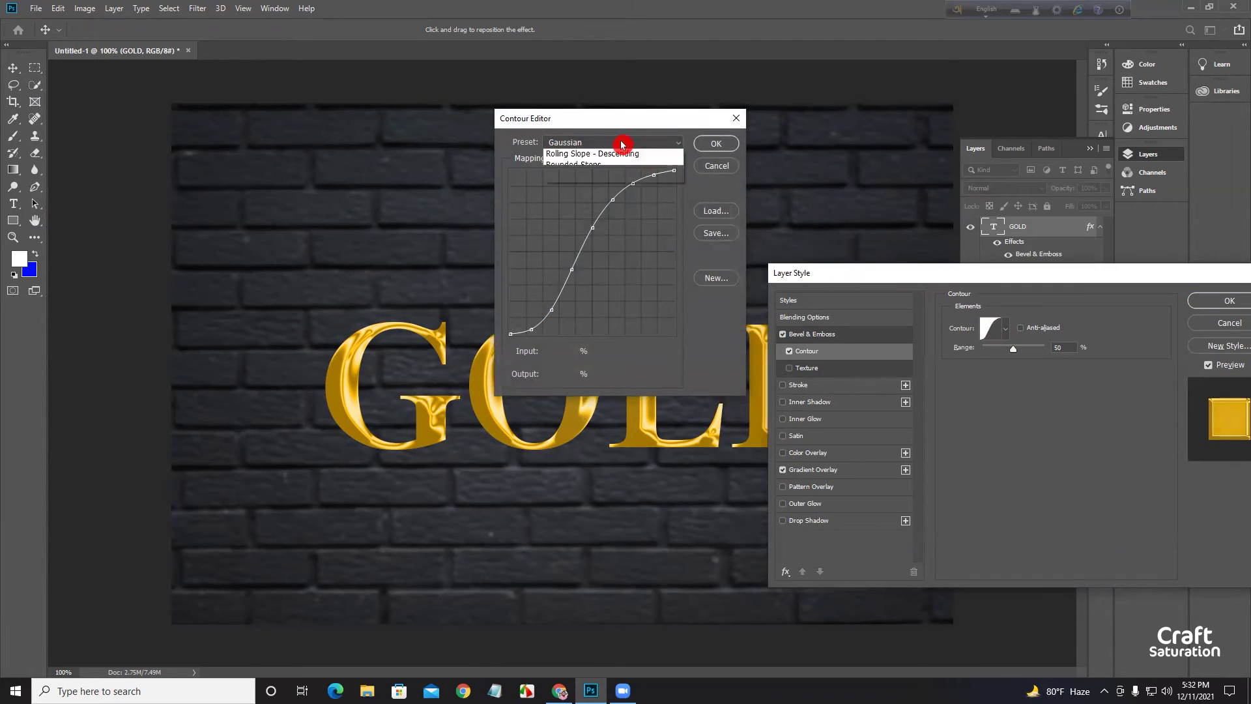
click(577, 249)
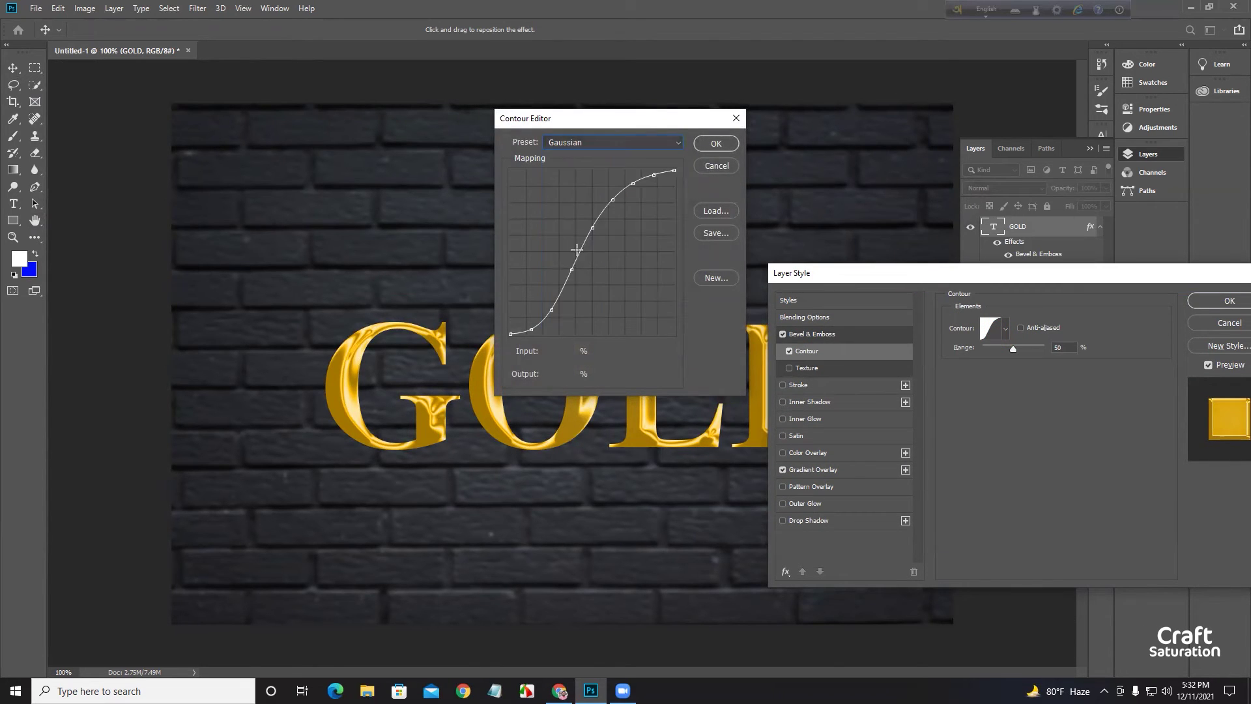
click(720, 143)
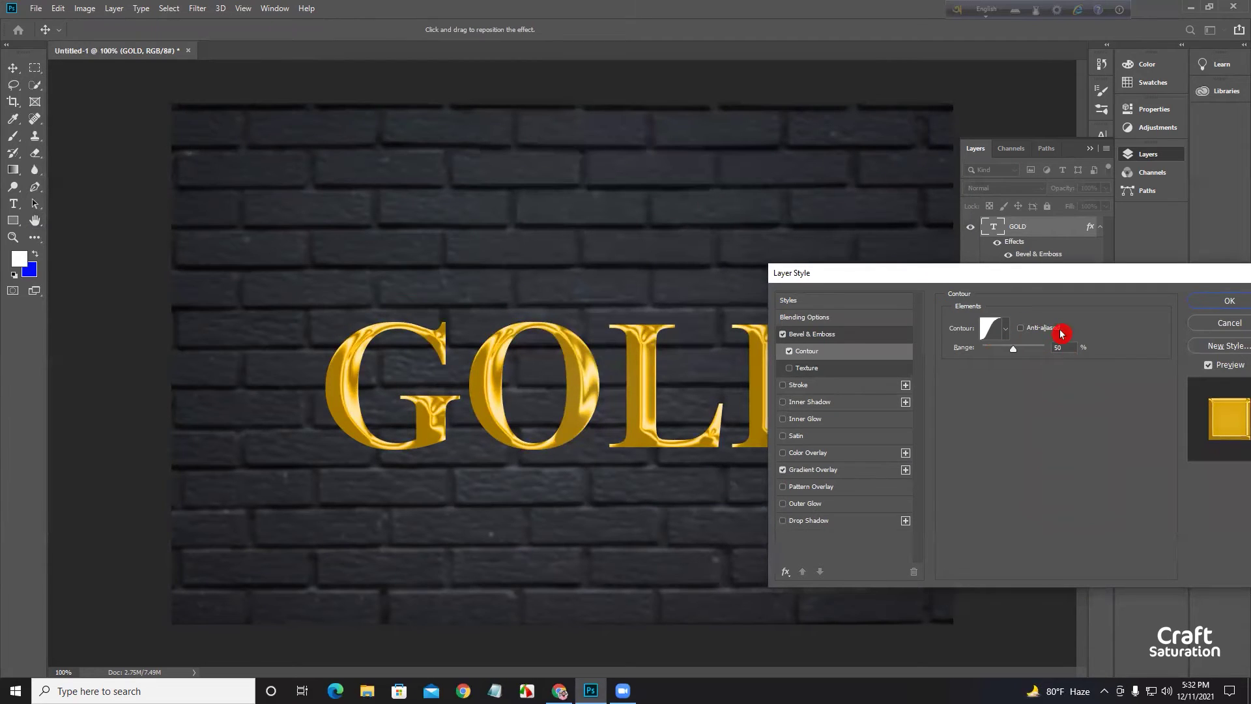
drag(1066, 345, 1039, 348)
drag(907, 274, 891, 215)
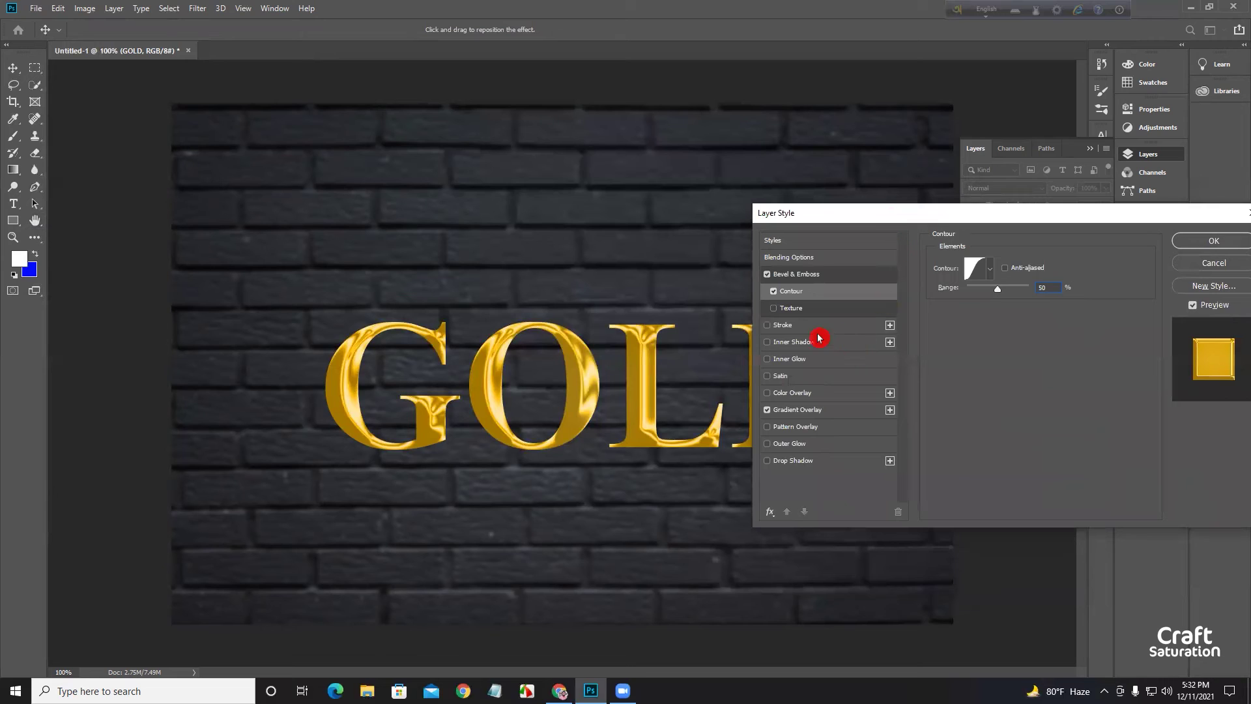
click(812, 344)
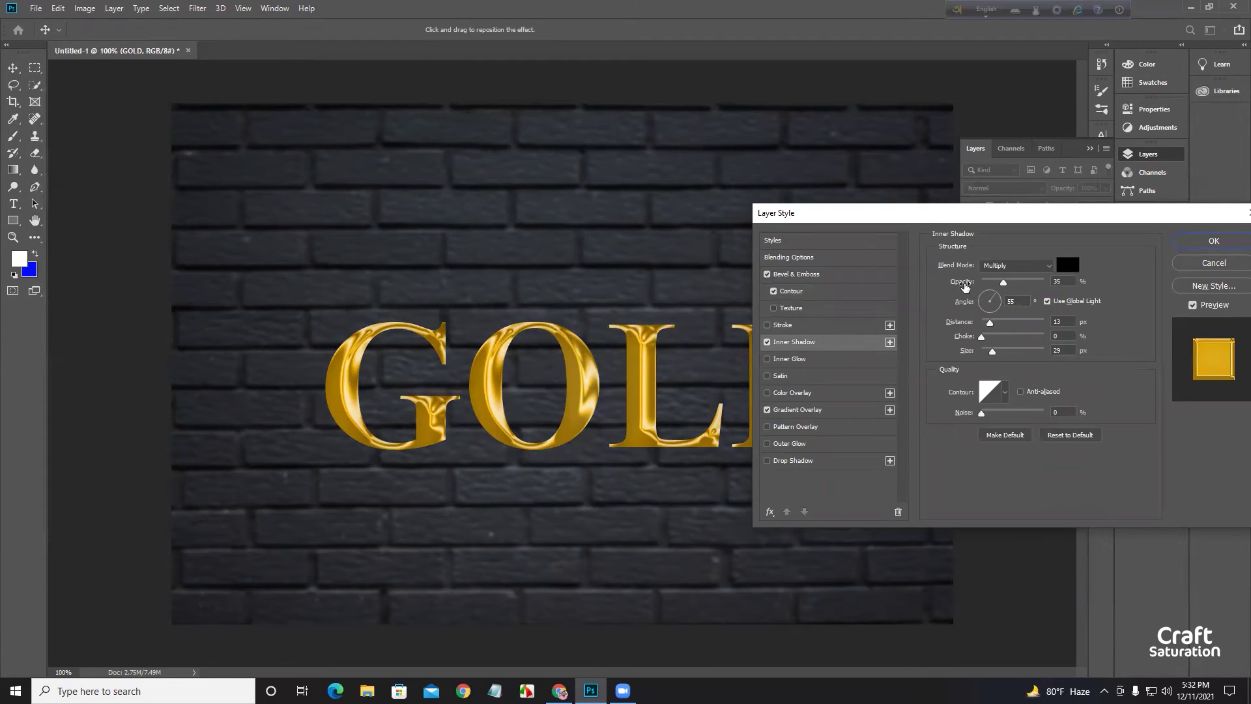
Step: Set Inner Shadow to 18% opacity, 129° angle, 35 px distance; leave Inner Glow off
drag(1003, 285, 994, 284)
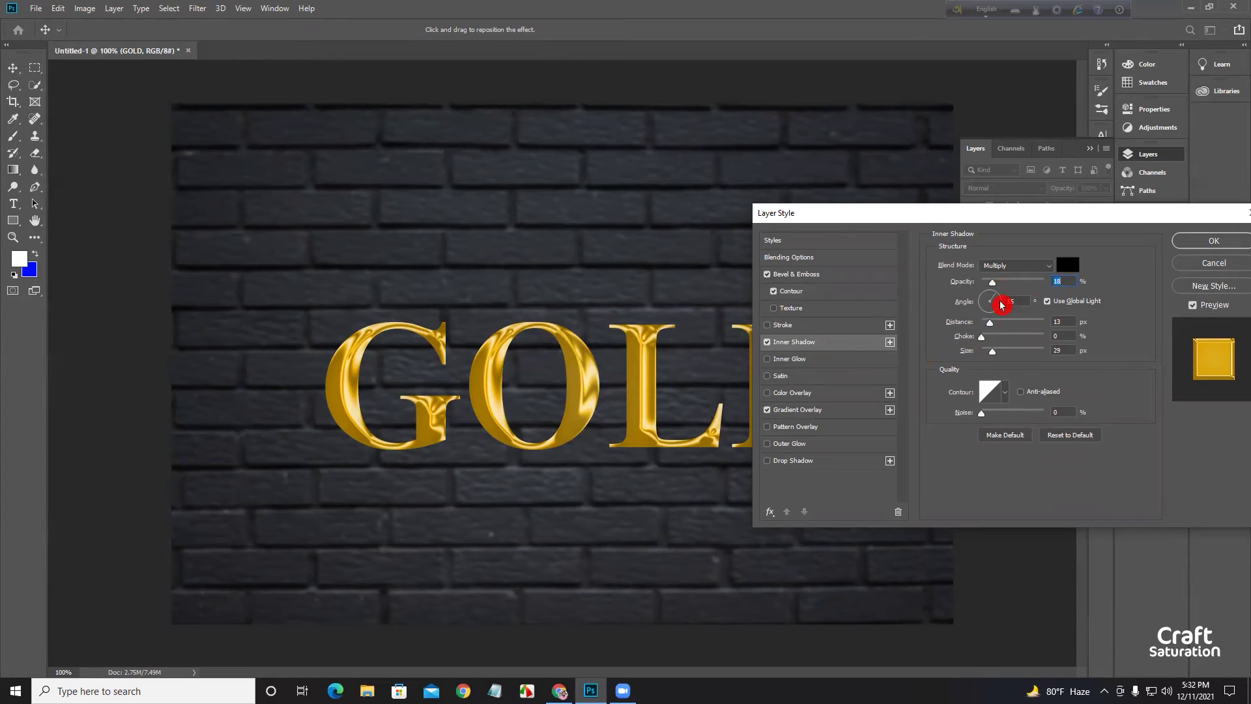
drag(992, 297, 990, 305)
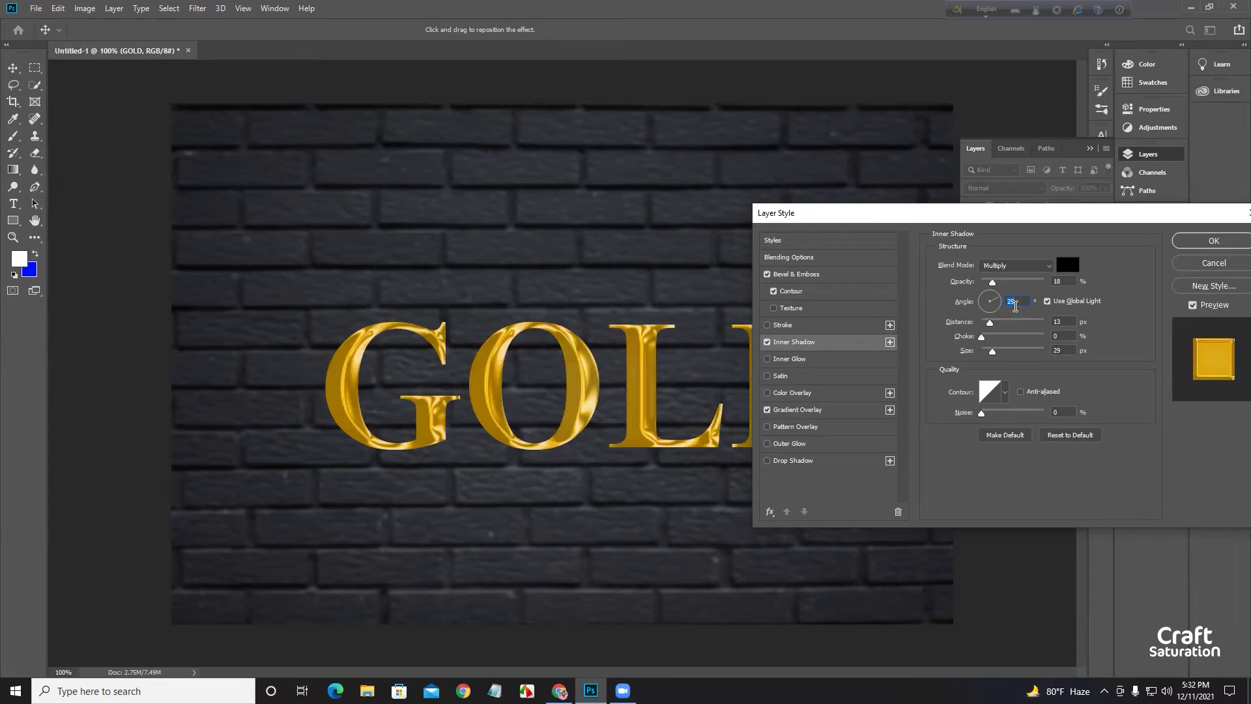
drag(989, 322, 1004, 321)
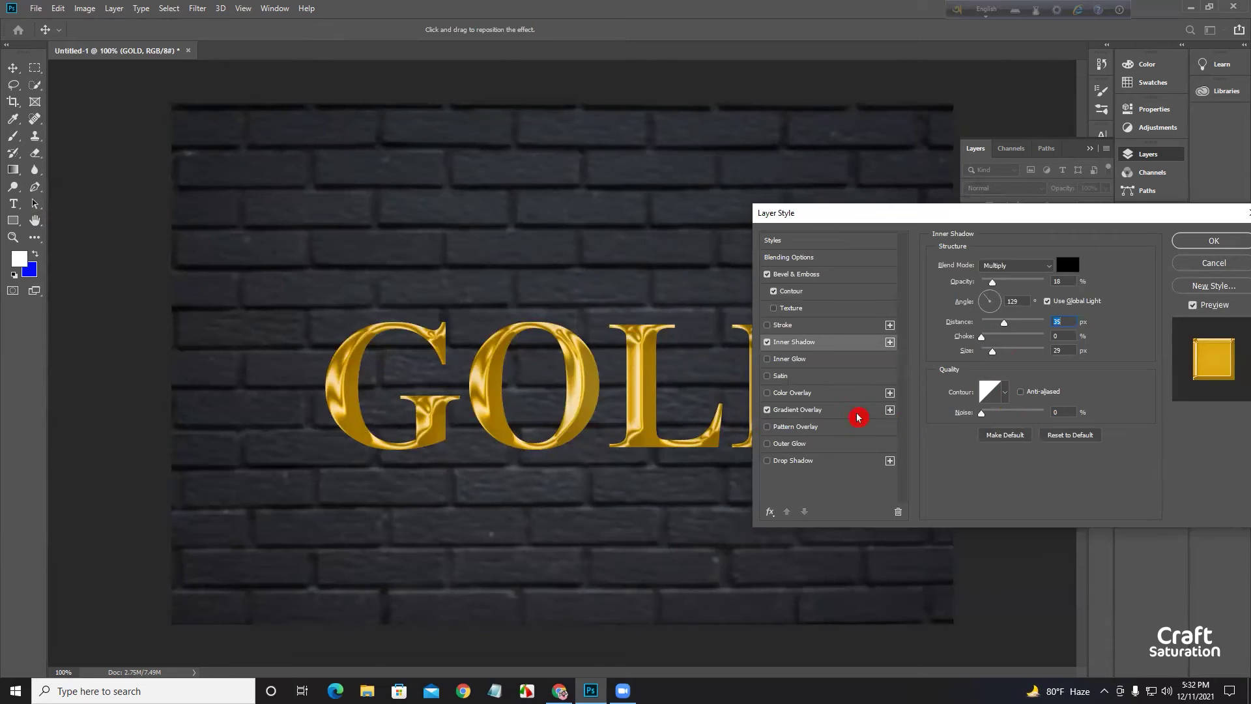
click(799, 360)
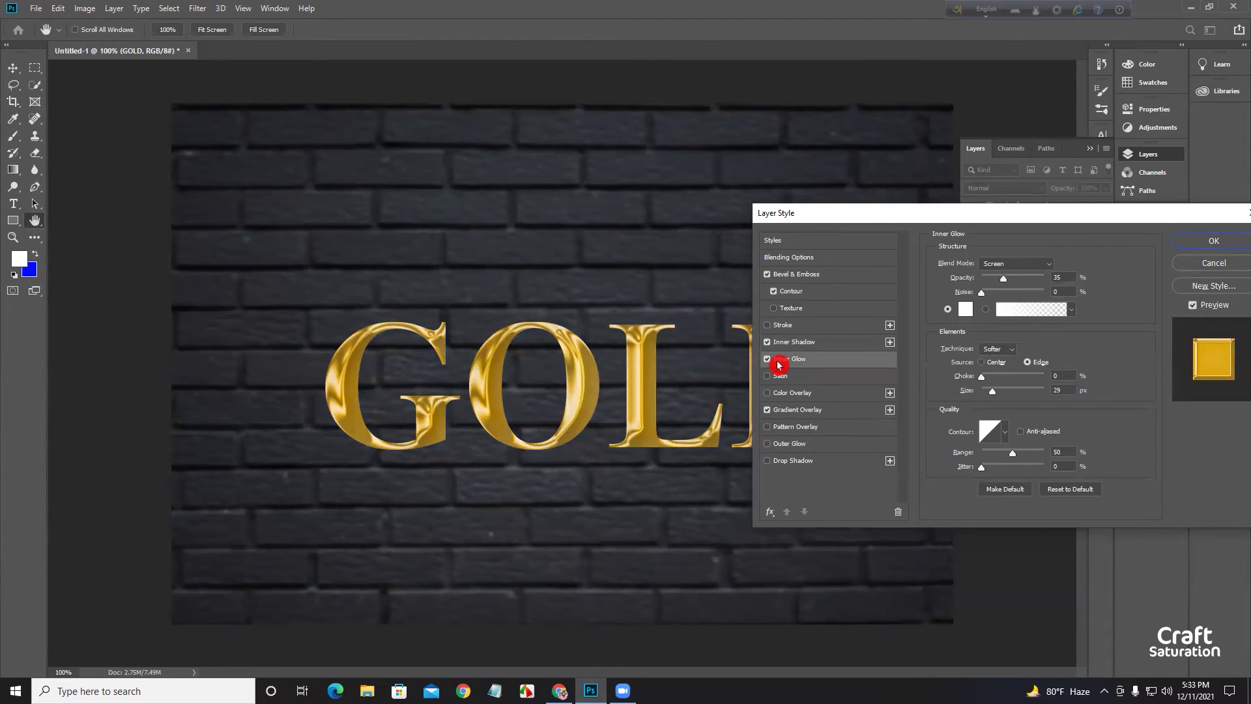
click(767, 358)
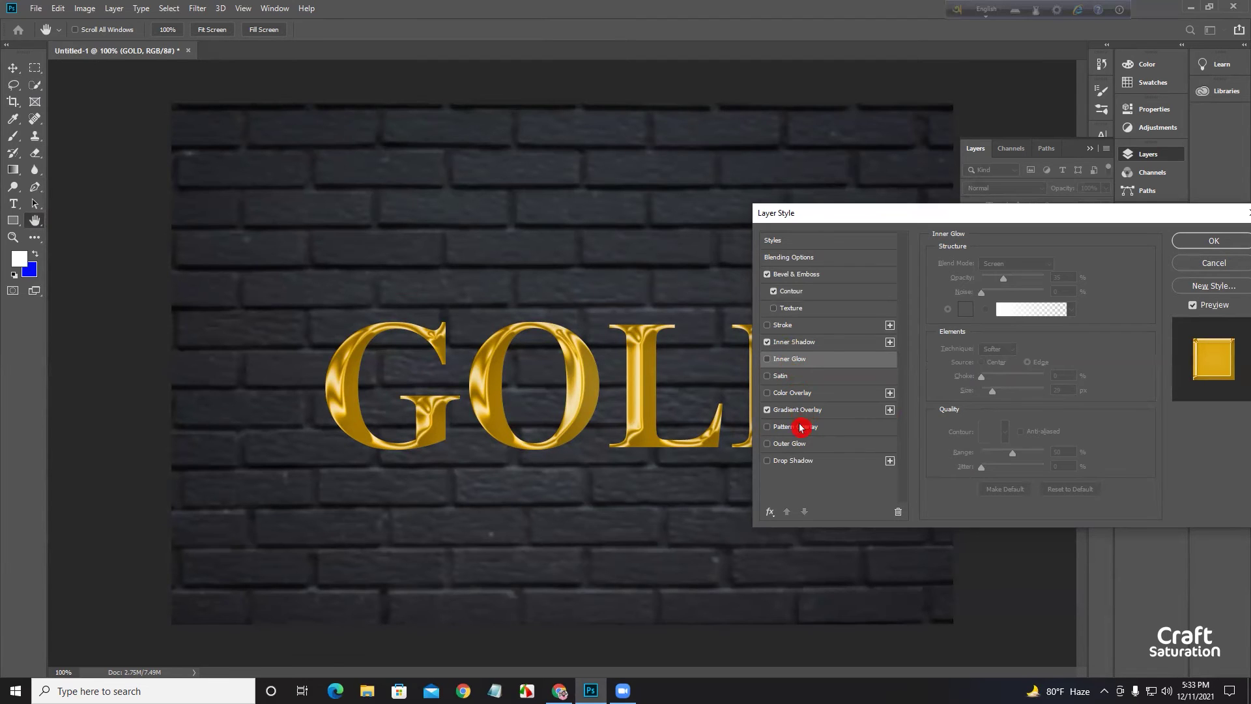
click(790, 461)
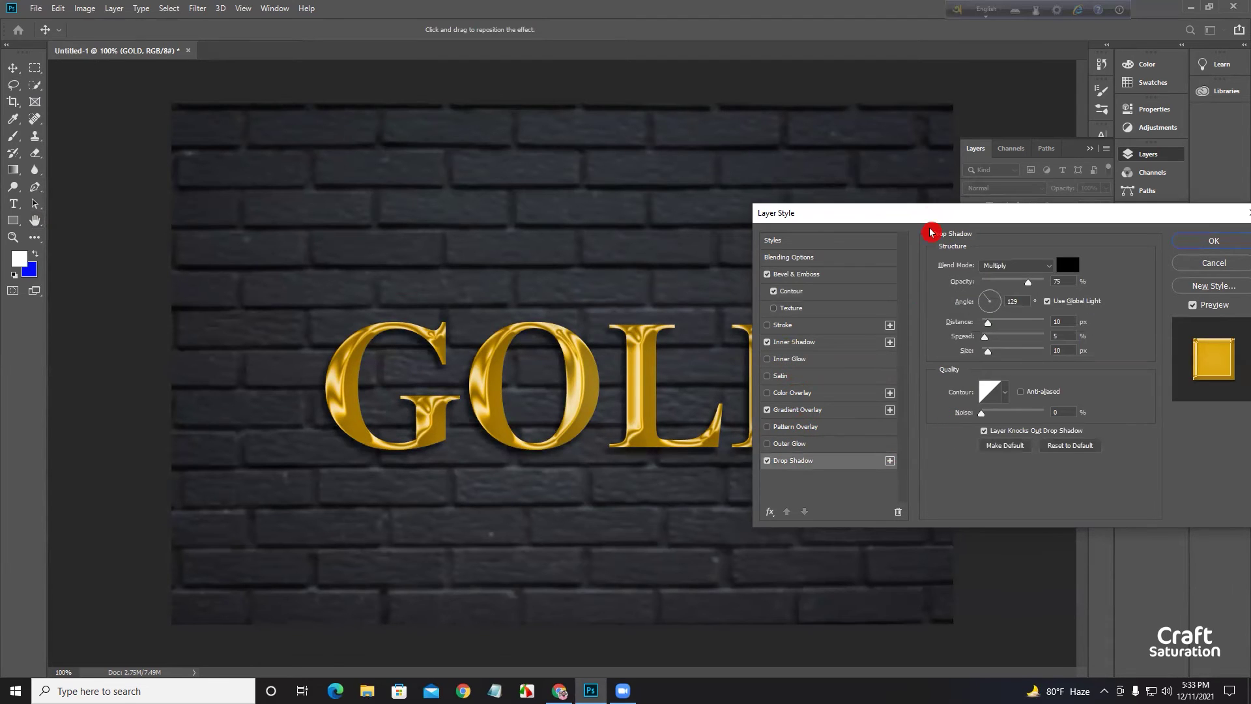
Step: Keep the drop shadow in Multiply mode at 75% opacity
drag(932, 214, 1000, 225)
drag(1099, 299, 1098, 298)
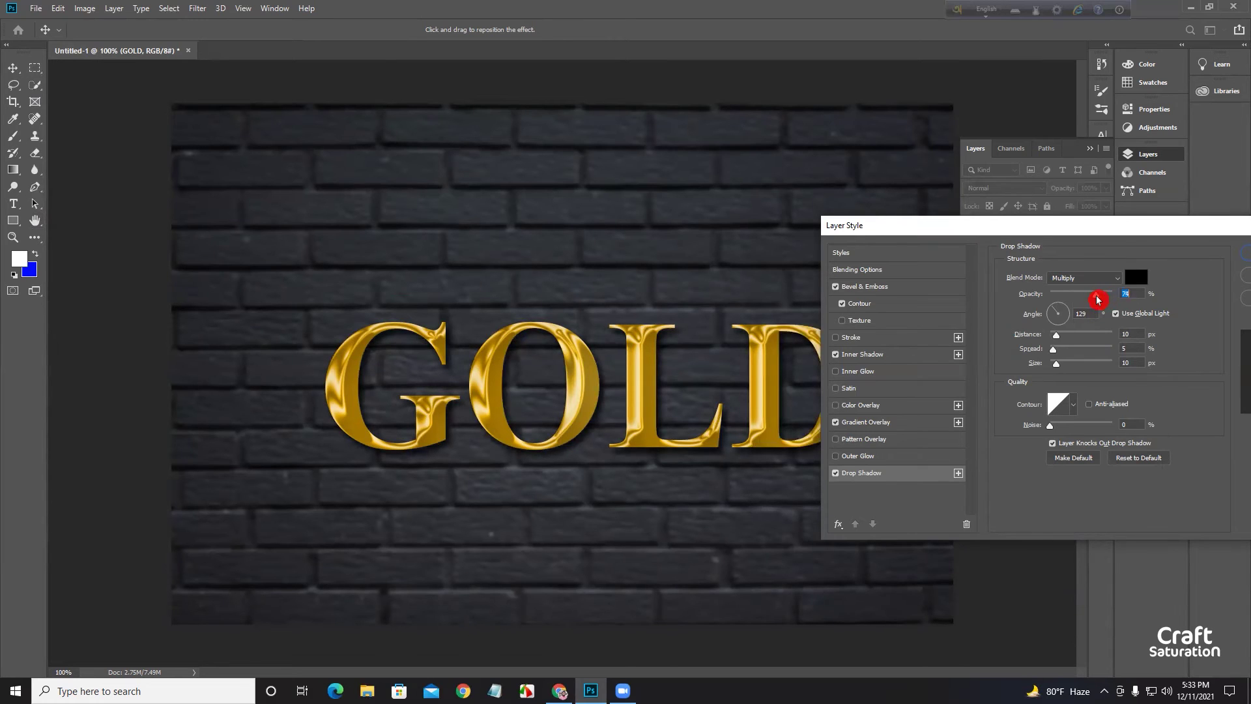
click(1082, 278)
click(1068, 328)
click(1096, 299)
drag(1090, 302, 1092, 302)
Step: Set the drop shadow to 120° angle, 10 px distance, 5% spread, 10 px size
double_click(1080, 314)
click(1108, 322)
text(120)
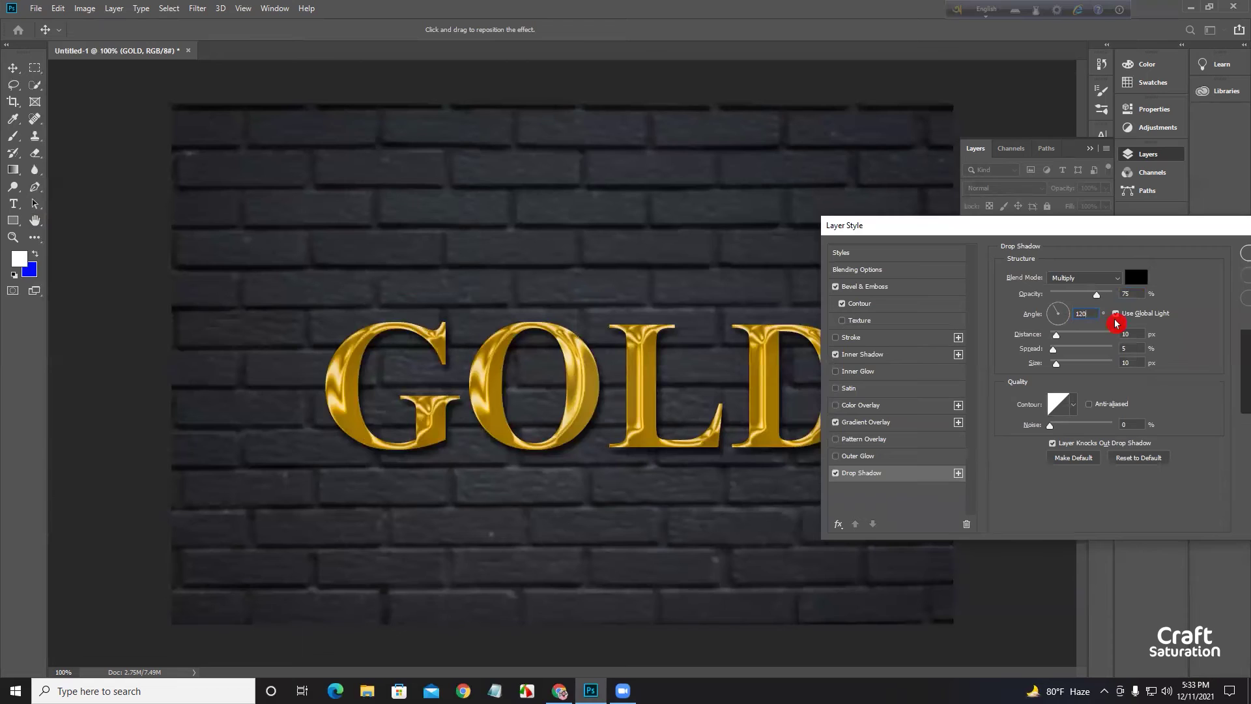
key(Tab)
drag(1057, 353, 1073, 350)
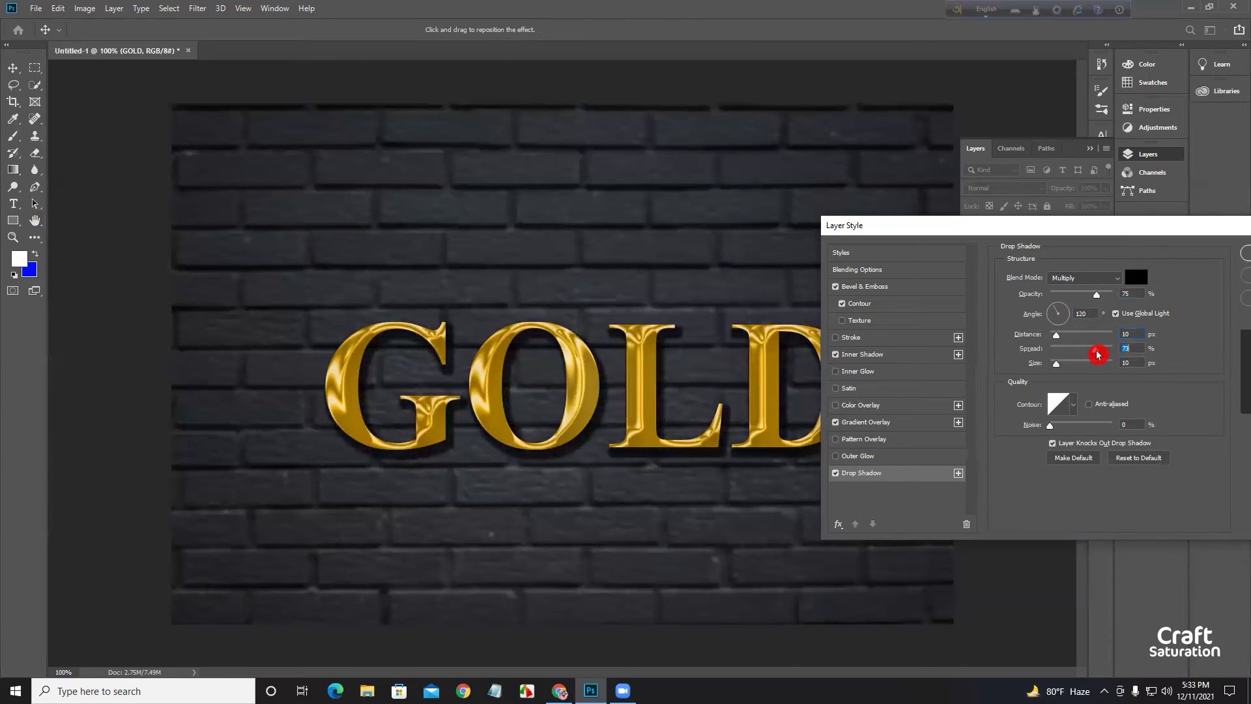
text(5)
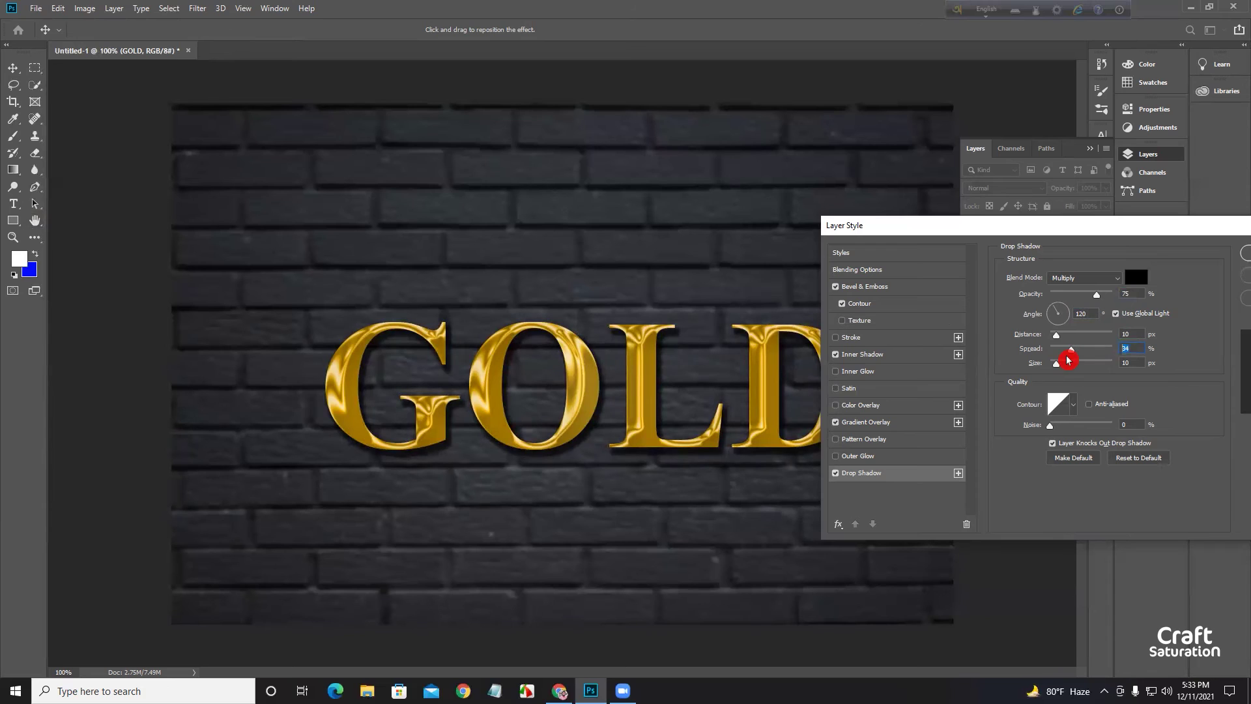
key(Tab)
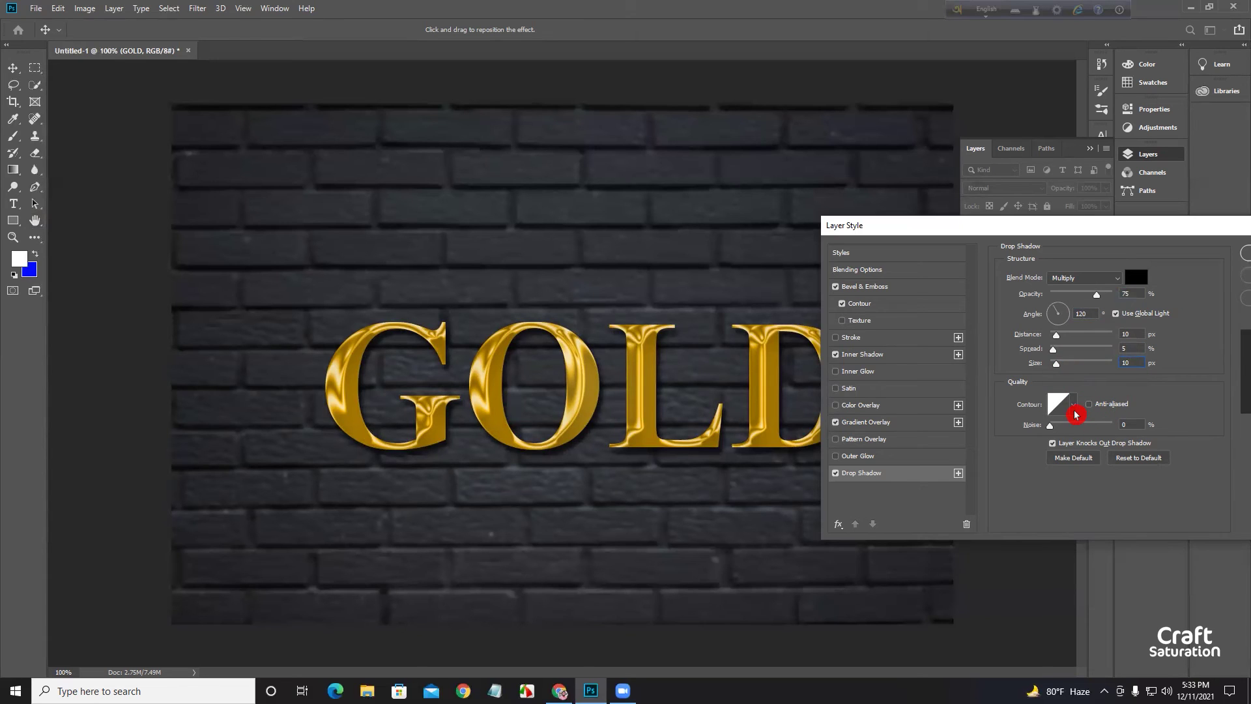
click(857, 455)
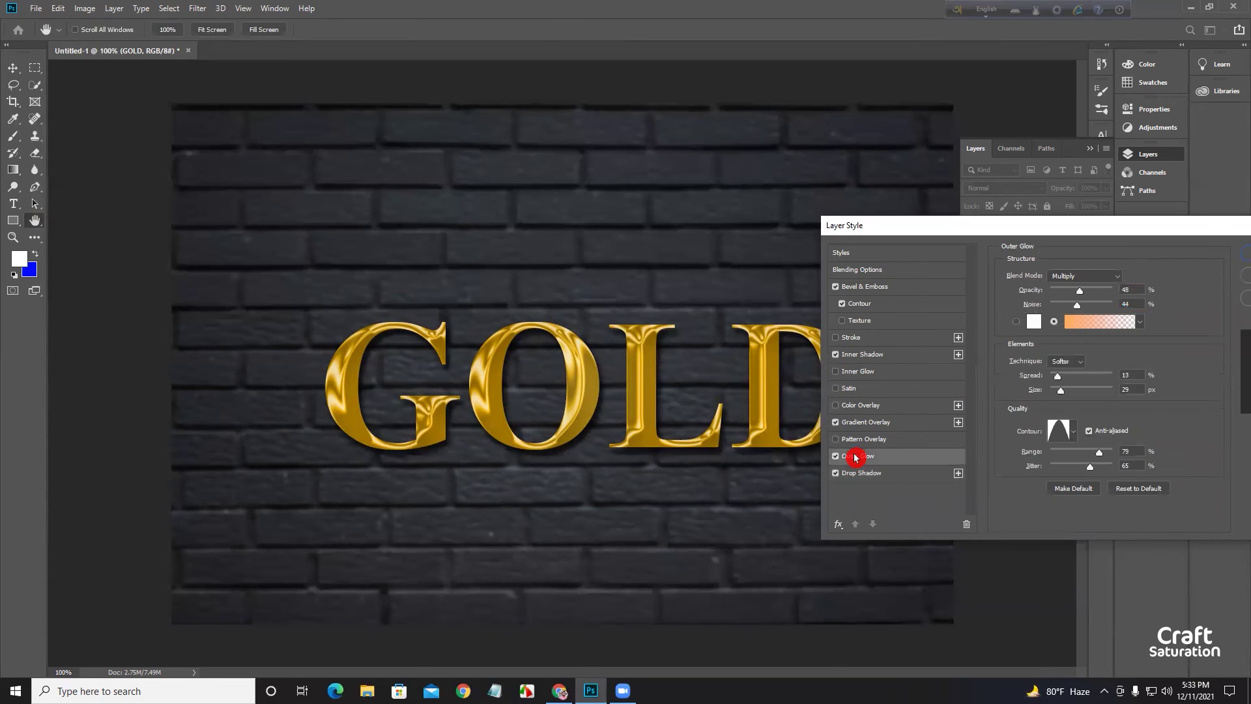
Step: Enable Outer Glow in Multiply blend mode and reduce its noise to 0
click(1074, 276)
click(1060, 325)
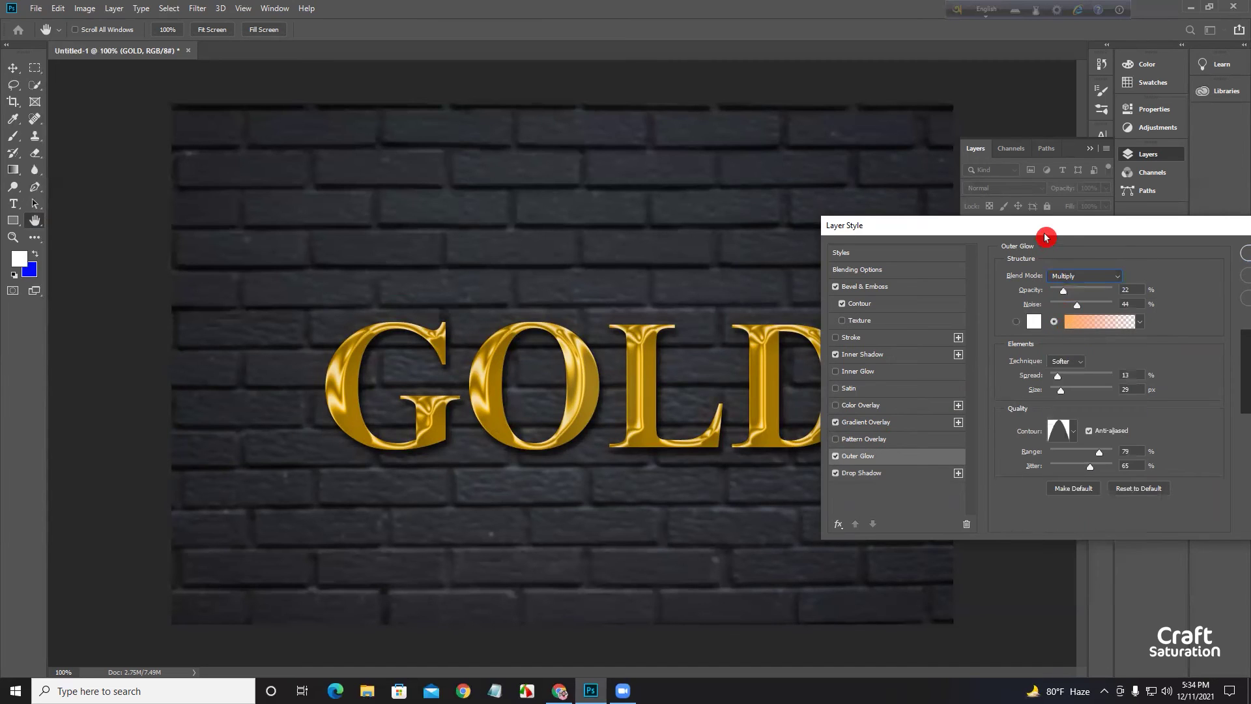
drag(1043, 230, 991, 227)
drag(1026, 307, 1004, 304)
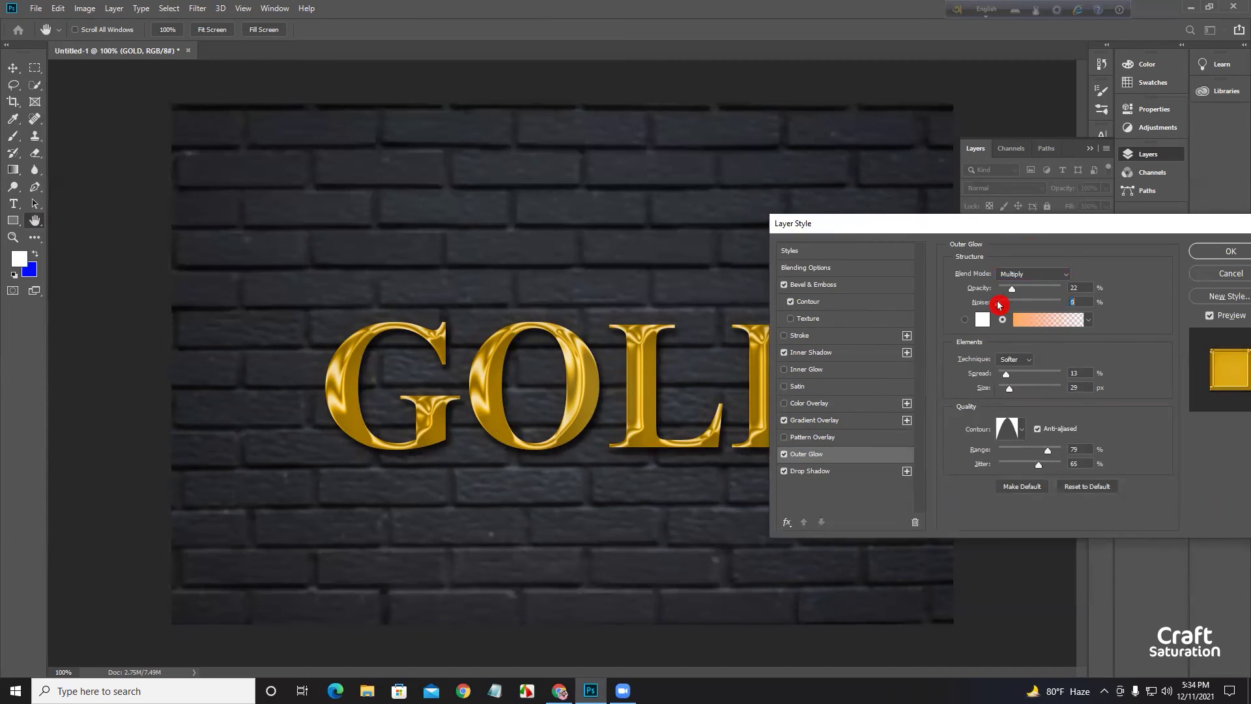
Step: Change the outer glow gradient's left stop from orange to red
click(1029, 319)
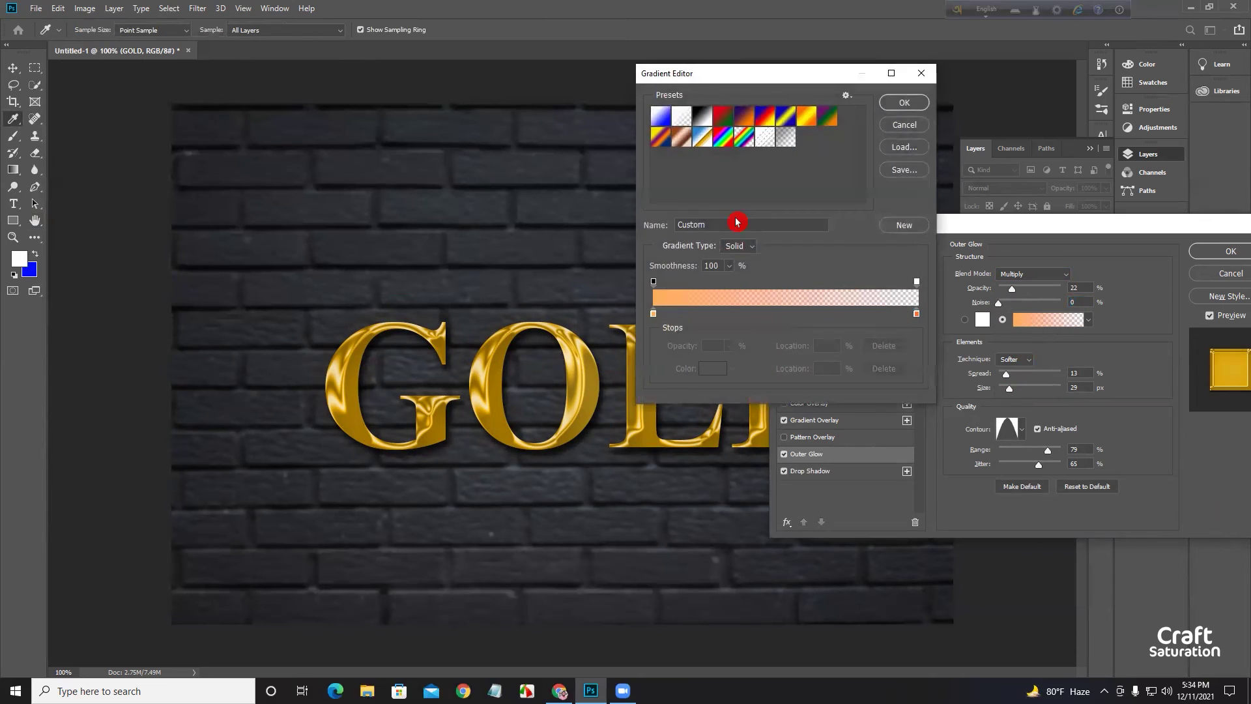
double_click(654, 313)
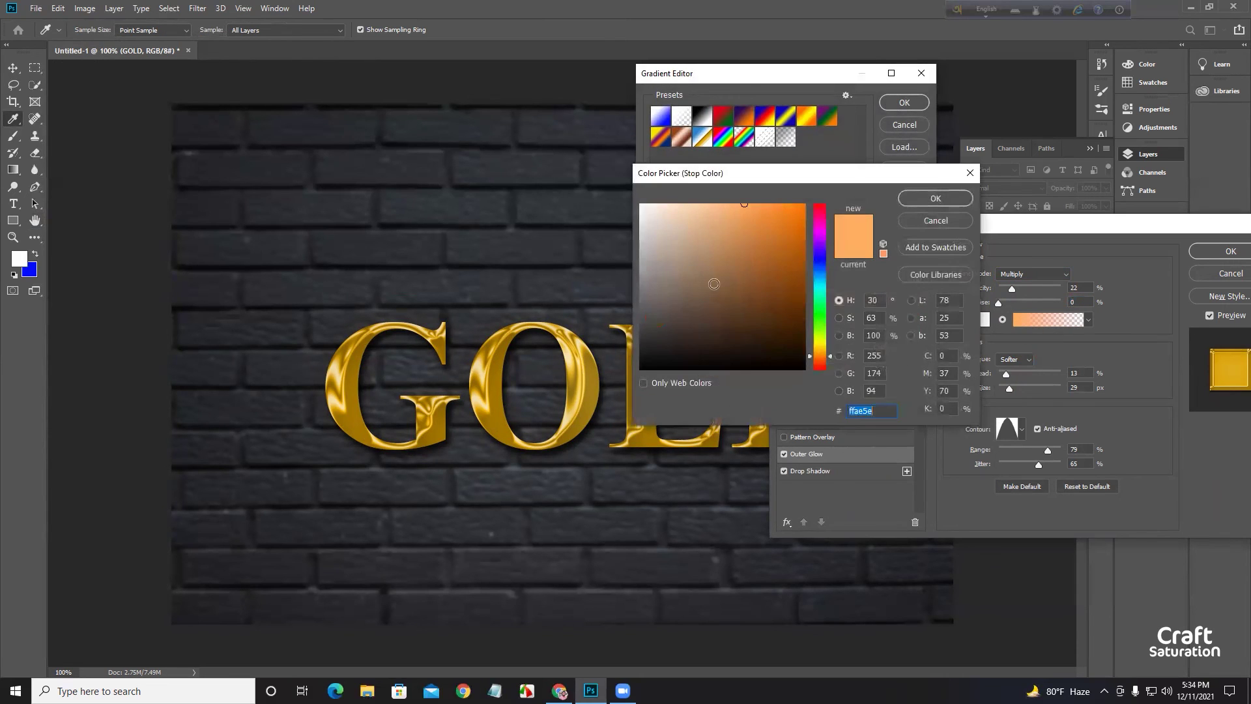
drag(817, 222, 813, 201)
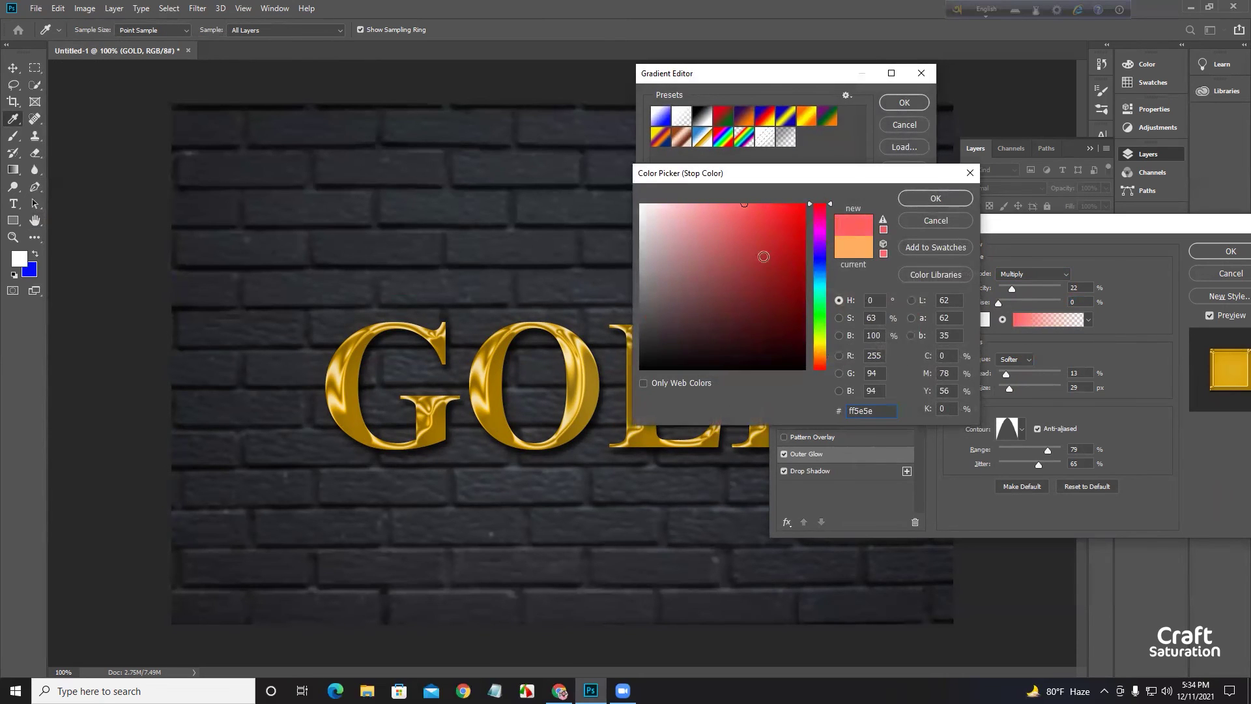
click(789, 208)
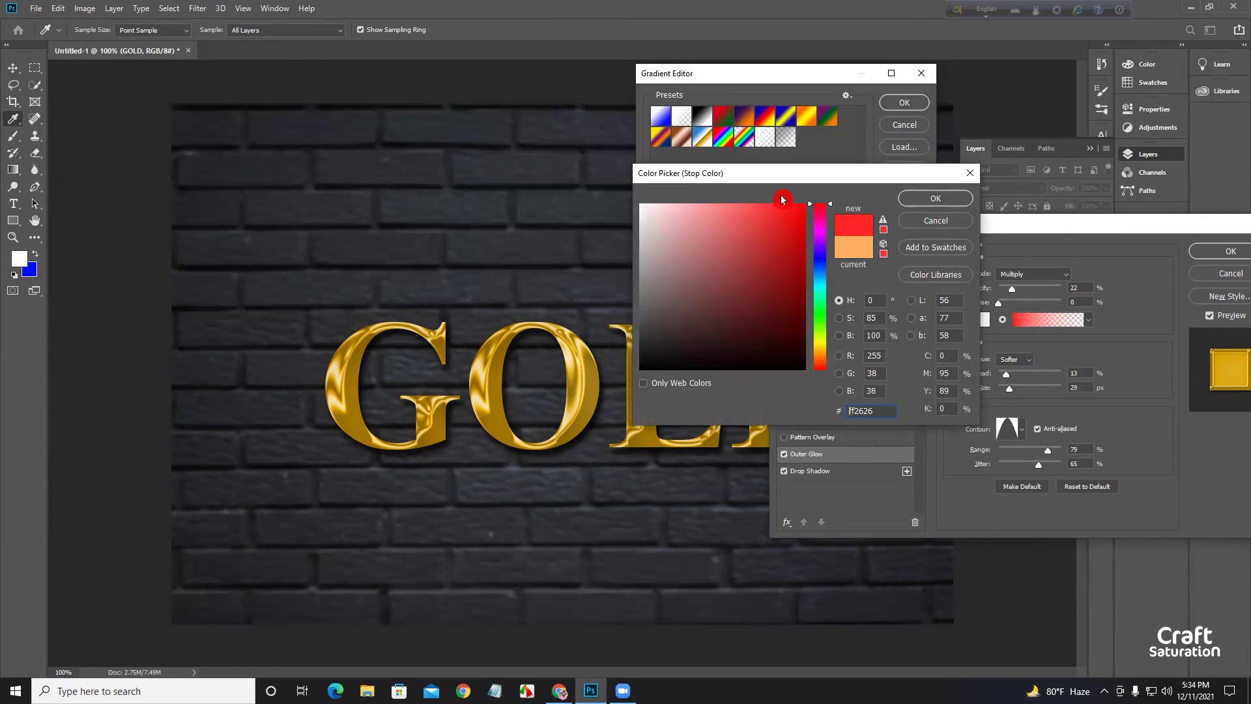
click(934, 198)
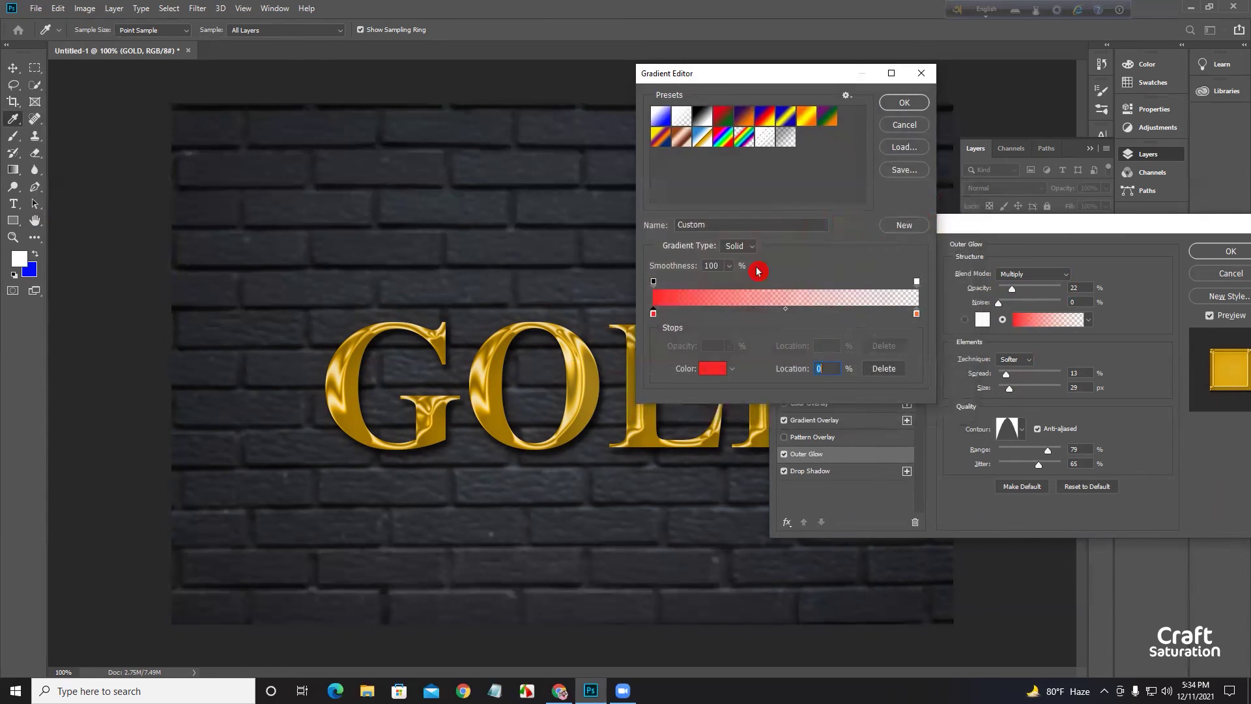
click(903, 107)
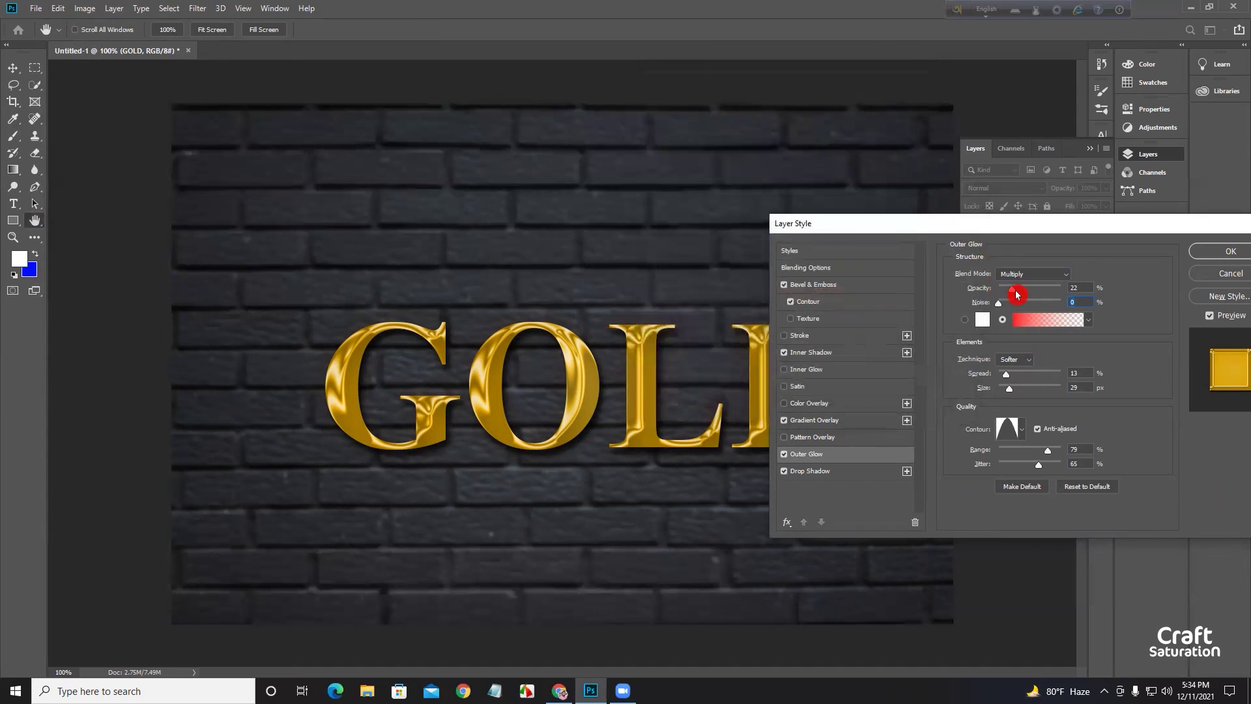
Step: Lower the outer glow opacity to 10%
drag(1011, 291, 1008, 290)
text(10)
drag(958, 228, 924, 227)
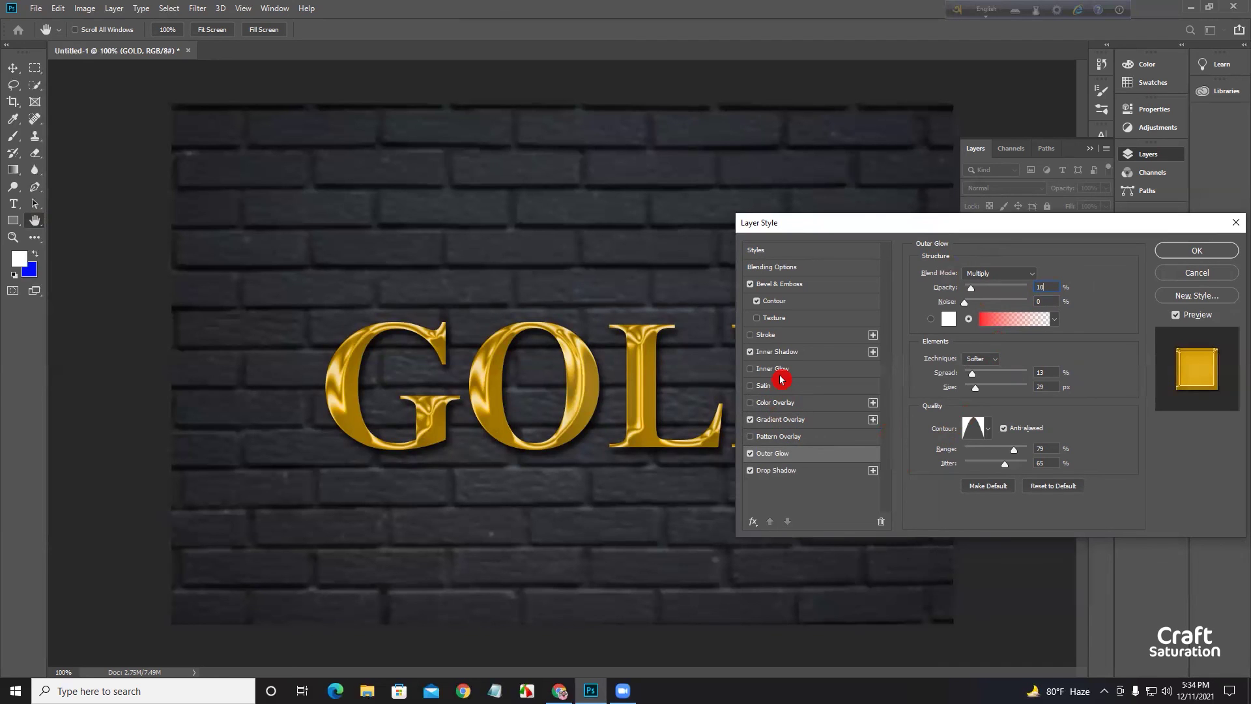
drag(1039, 222, 968, 222)
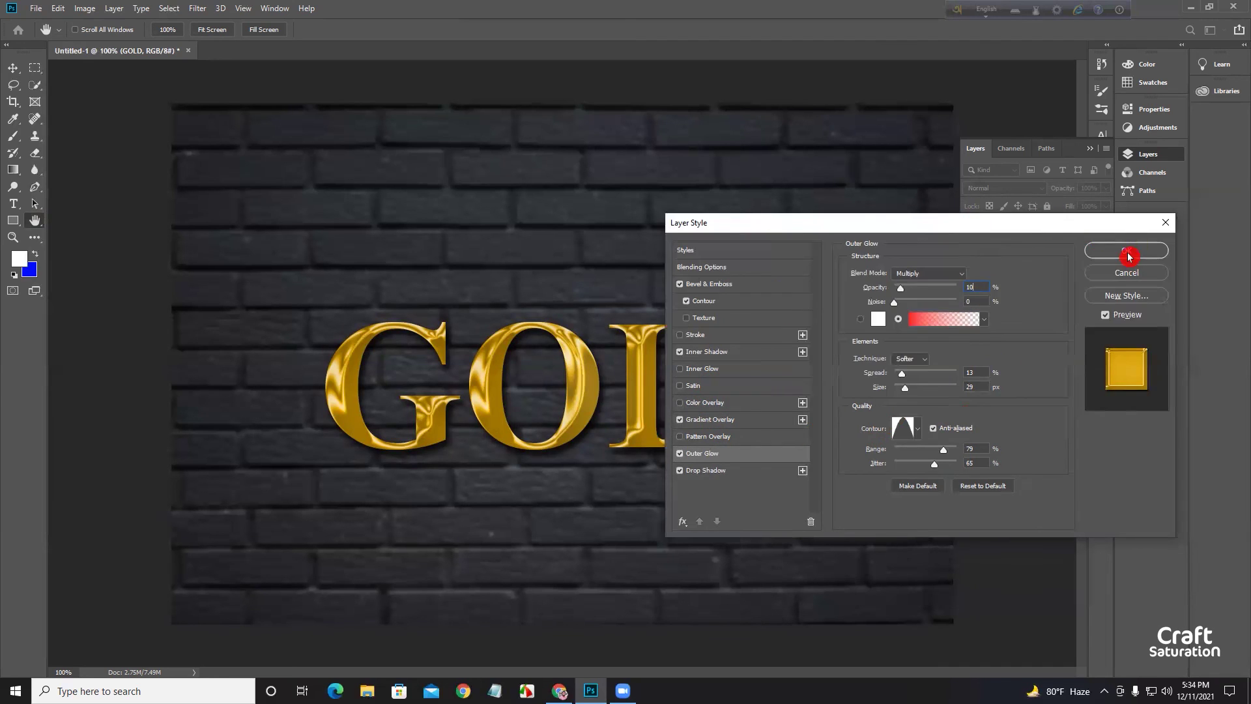
Step: Add a 1 px white stroke to the GOLD text
click(709, 334)
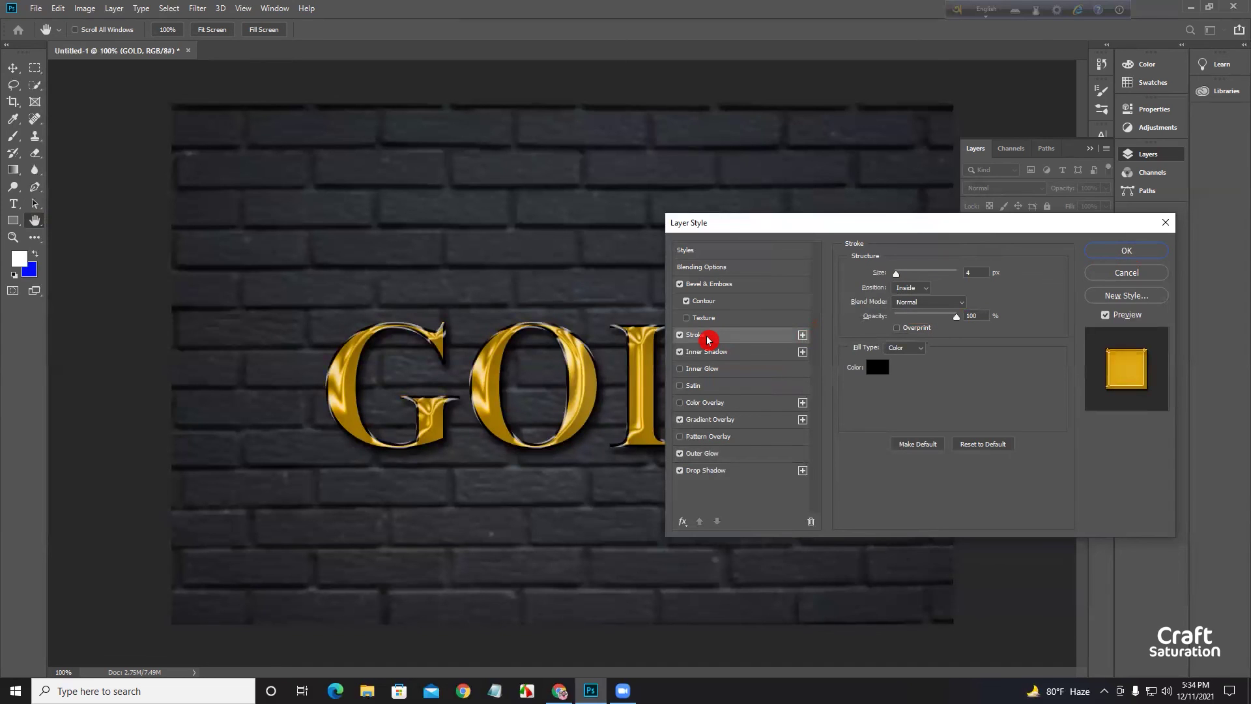
double_click(973, 272)
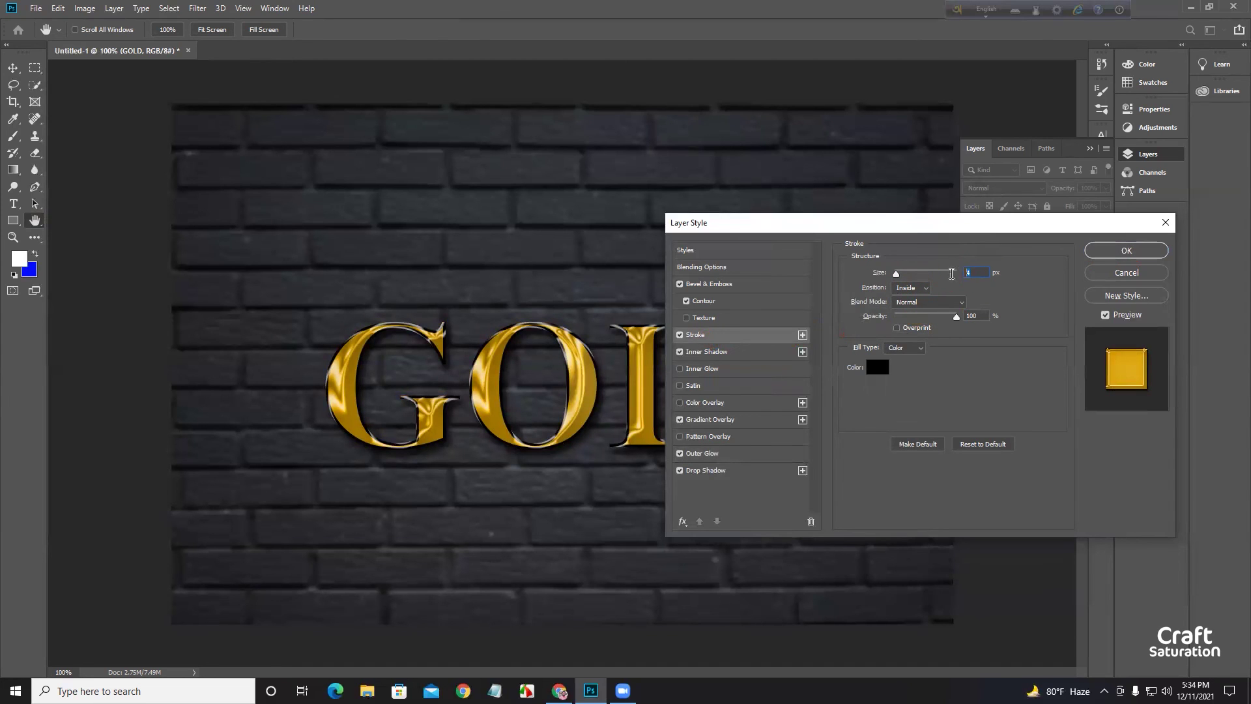
text(1)
click(879, 367)
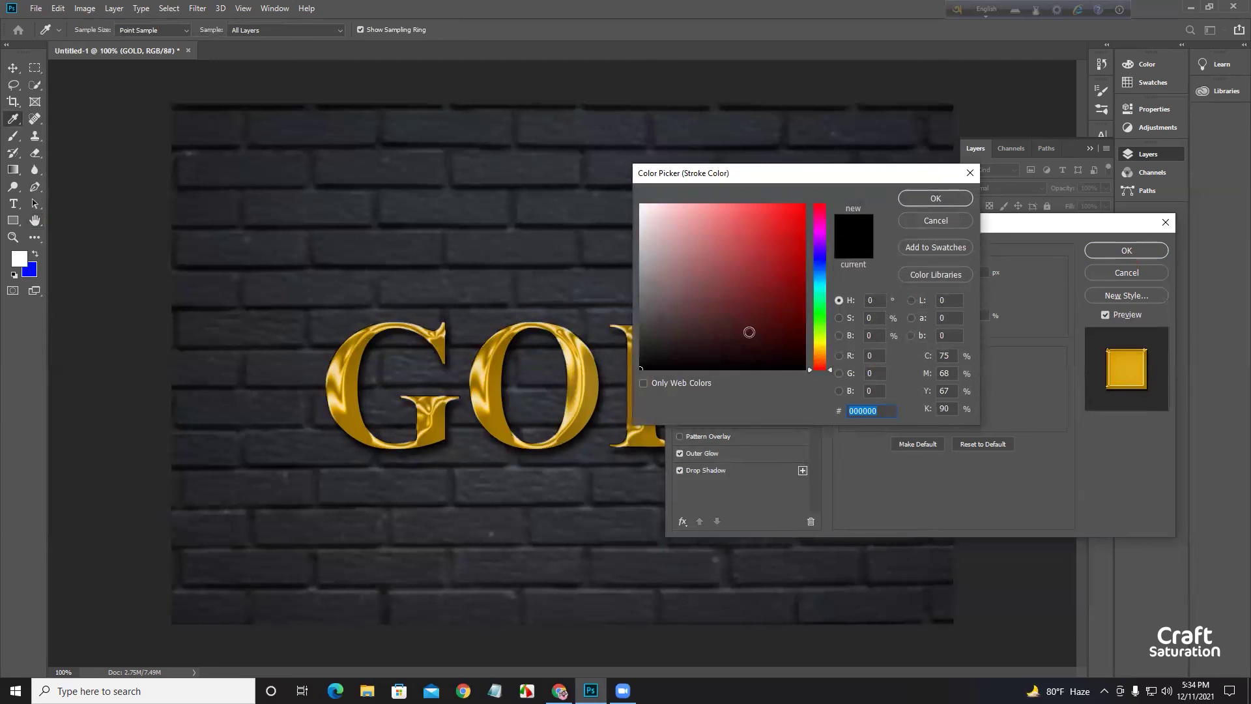
drag(686, 287, 640, 204)
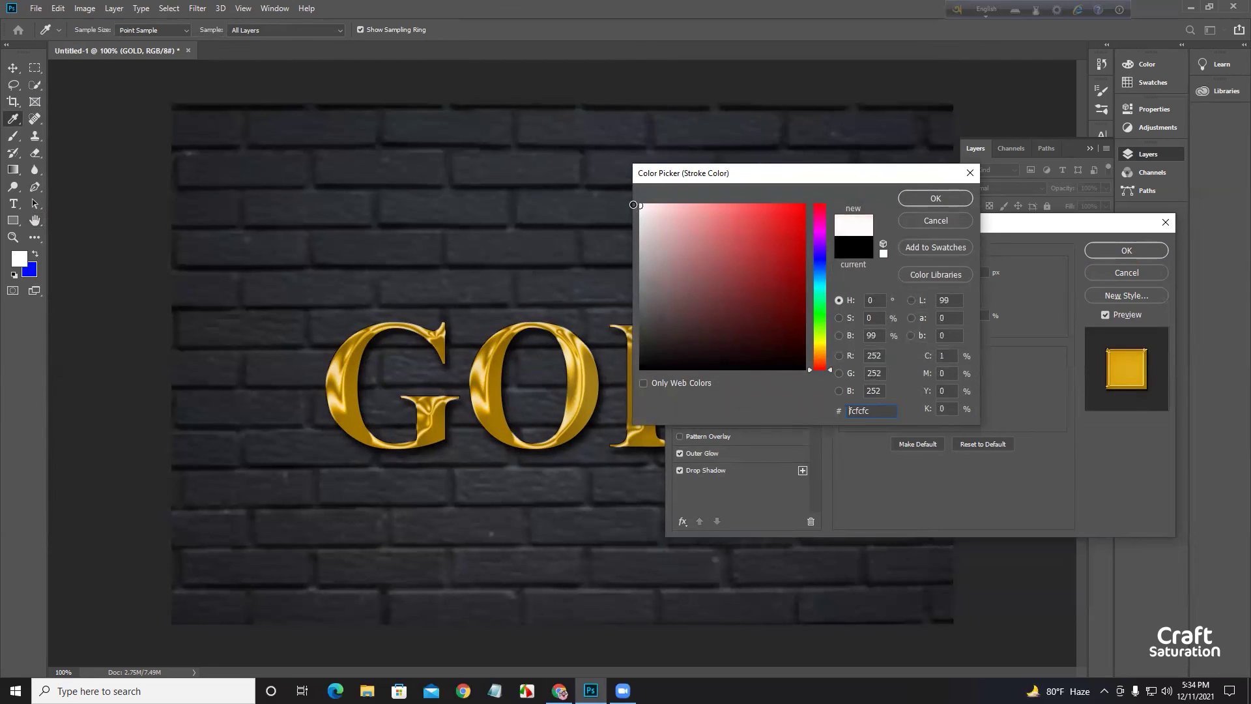
click(937, 199)
Step: Place the stroke Outside in Multiply blend mode and apply the layer style
click(912, 287)
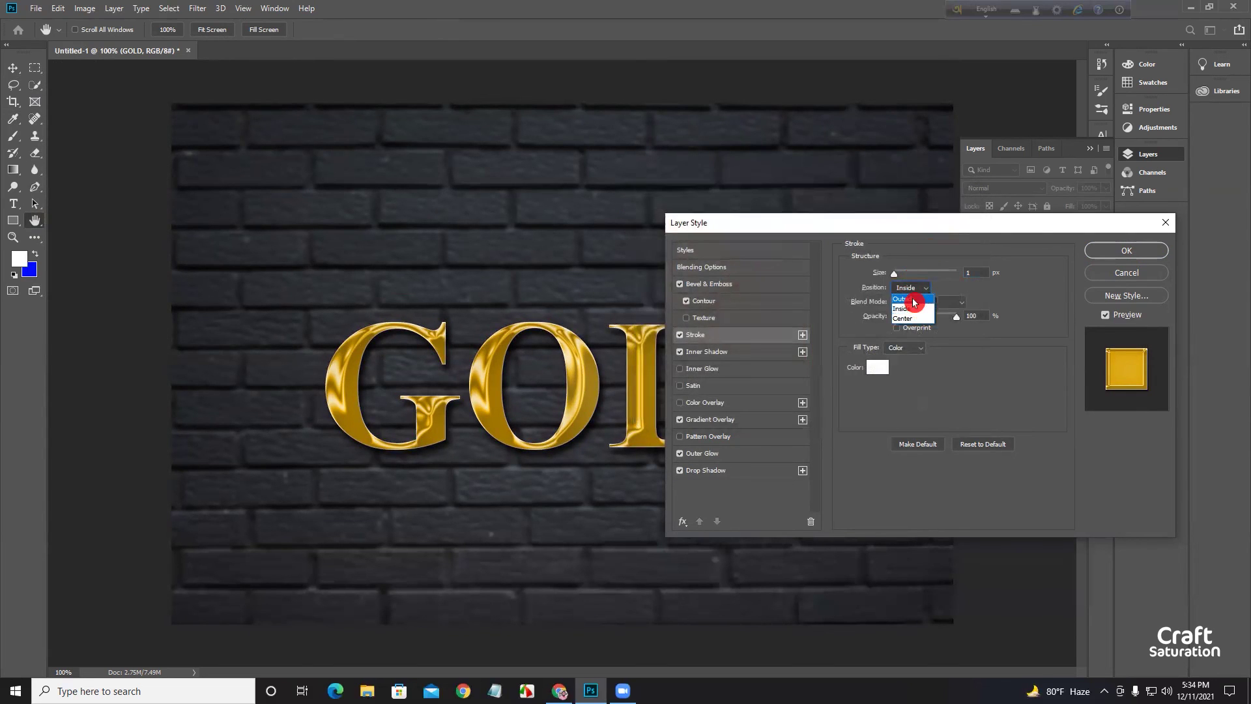
click(914, 300)
click(914, 302)
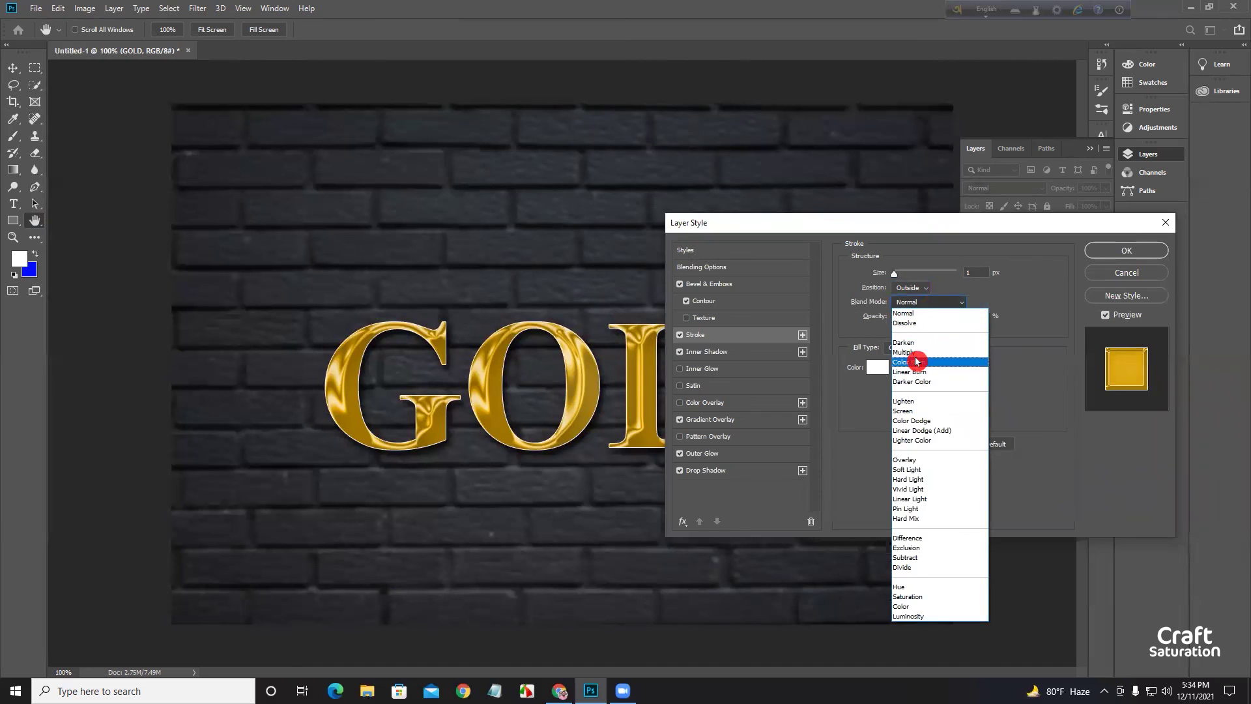
click(916, 356)
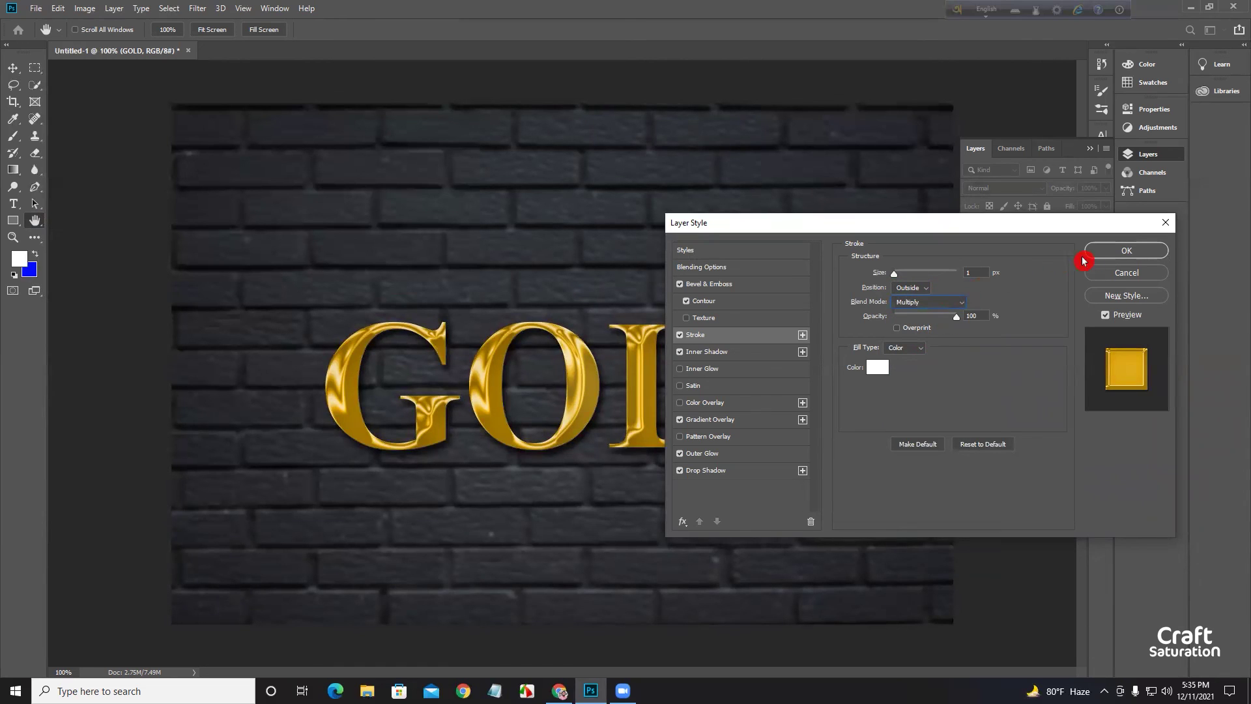
click(1127, 254)
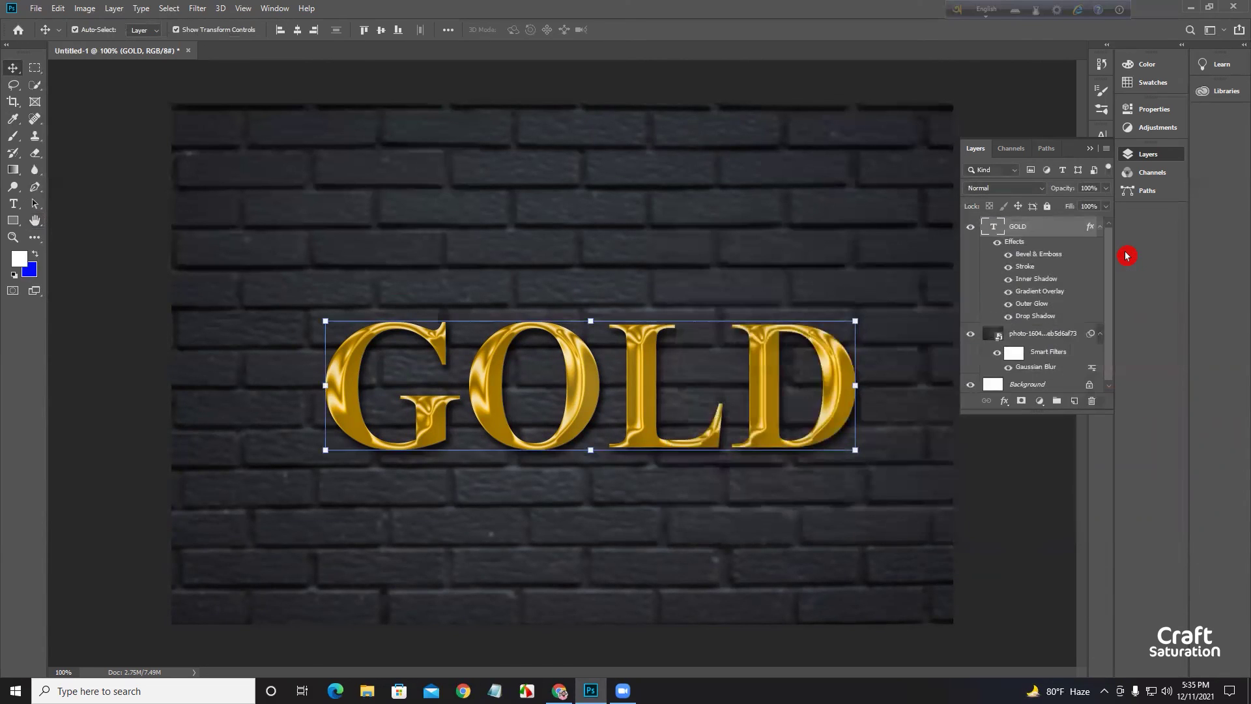
Step: Deselect the text layer and zoom around the canvas to inspect the finished gold title
click(1033, 537)
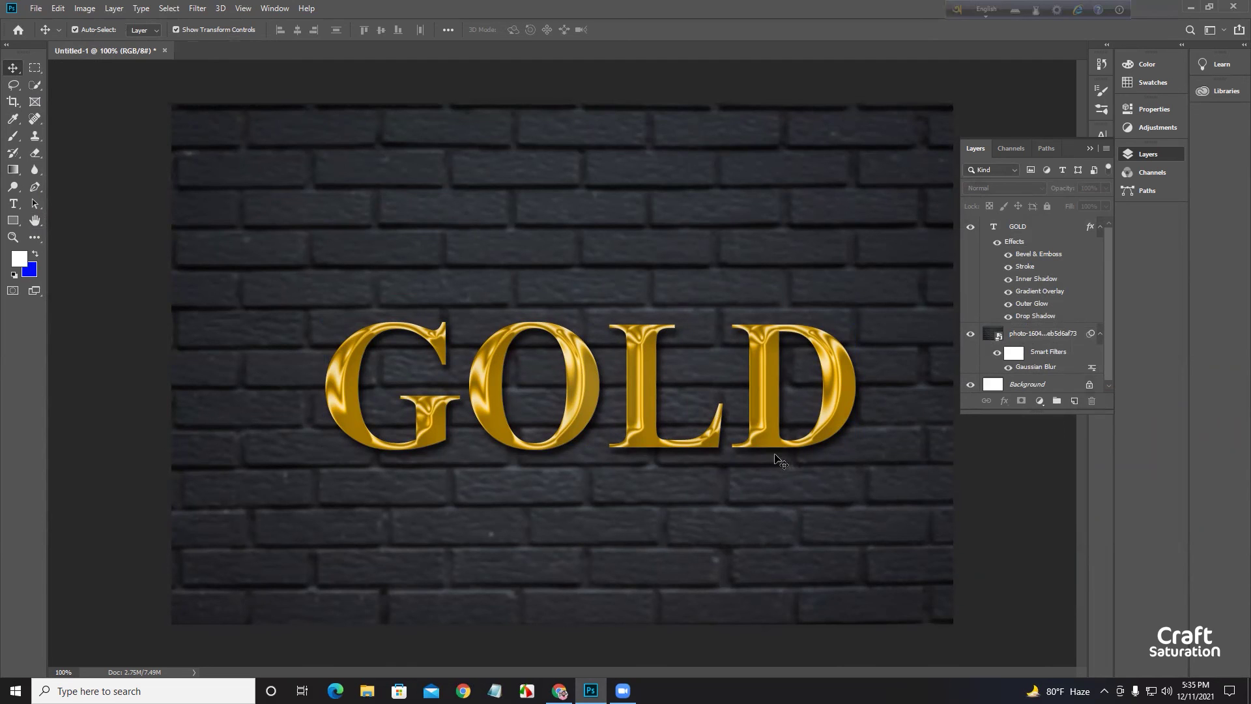
scroll(694, 317, up, 2)
scroll(694, 317, down, 2)
scroll(694, 317, down, 2)
scroll(691, 323, up, 2)
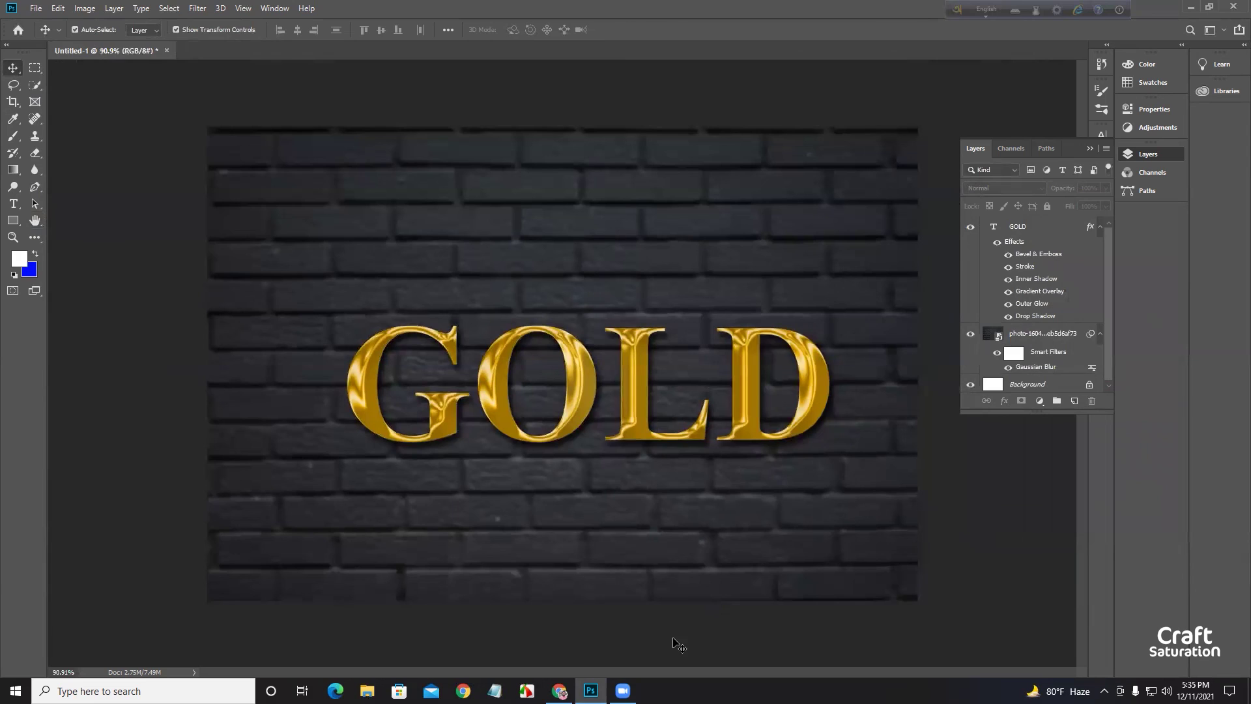